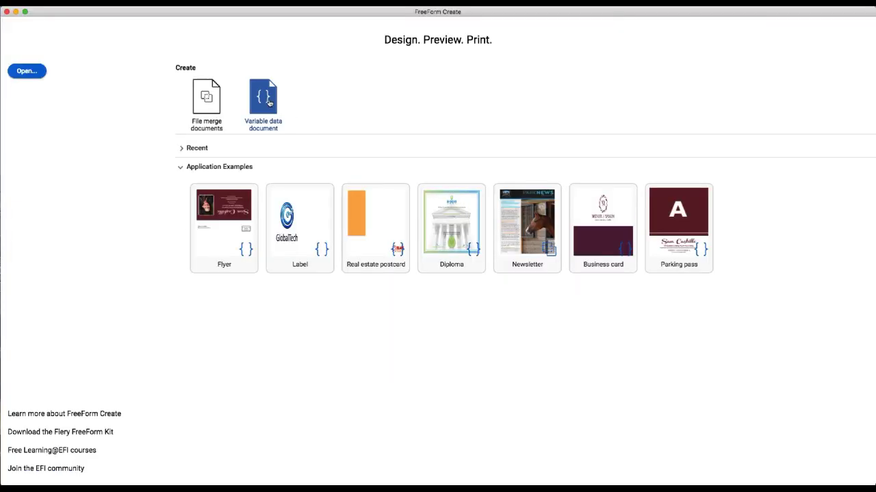
- Start a variable data document from variable_calendar_master_11x17.pdf
left_click(268, 103)
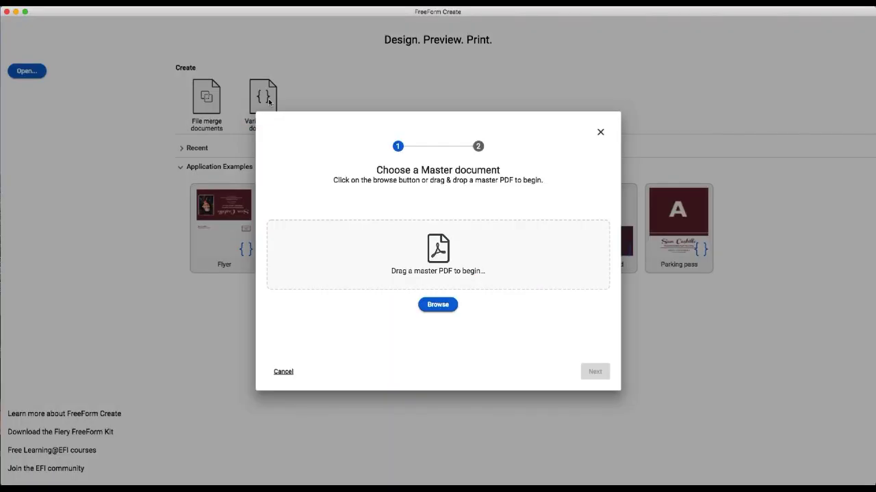
left_click(437, 304)
left_click(429, 68)
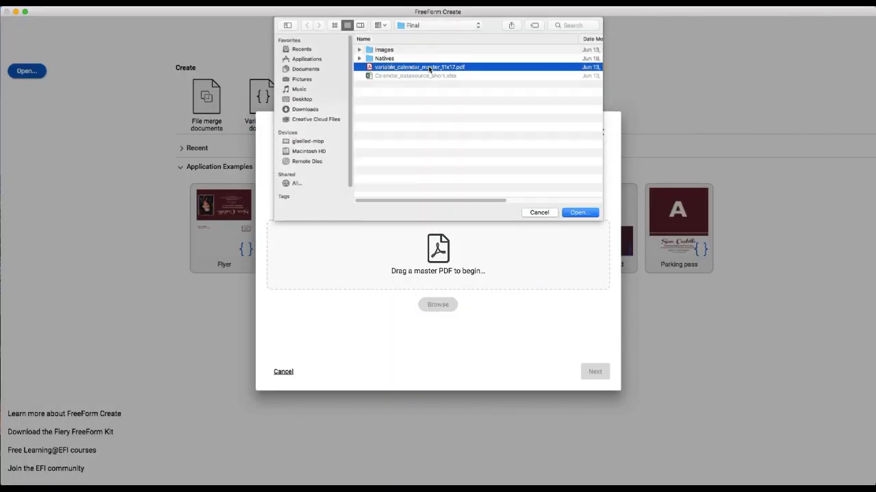
left_click(579, 213)
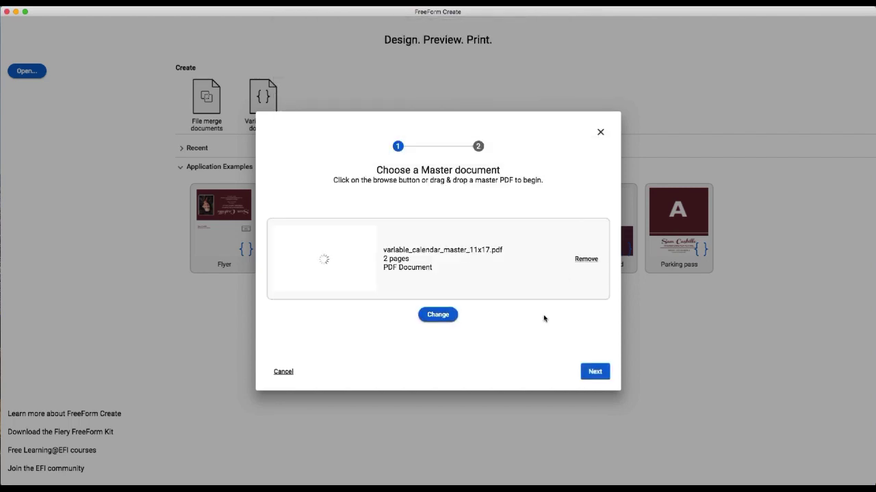
- Choose Calendar_datasource_short.xlsx as the data source, keeping all 13 columns
left_click(594, 372)
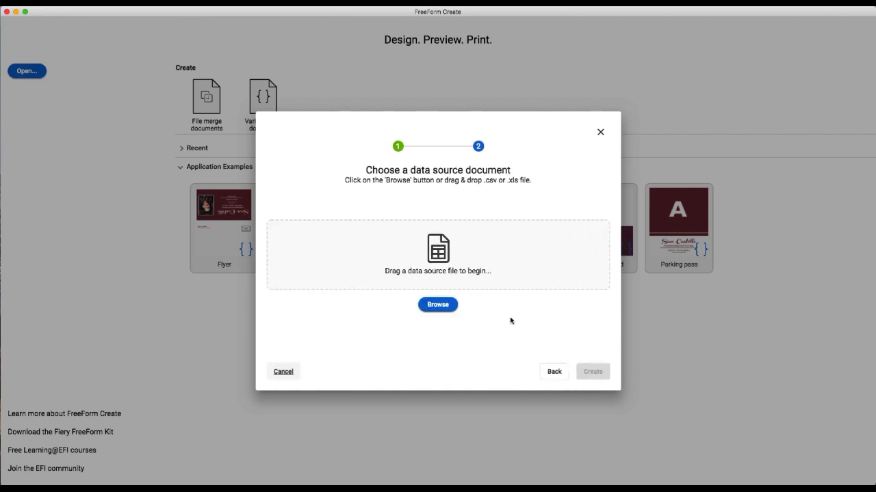
left_click(441, 304)
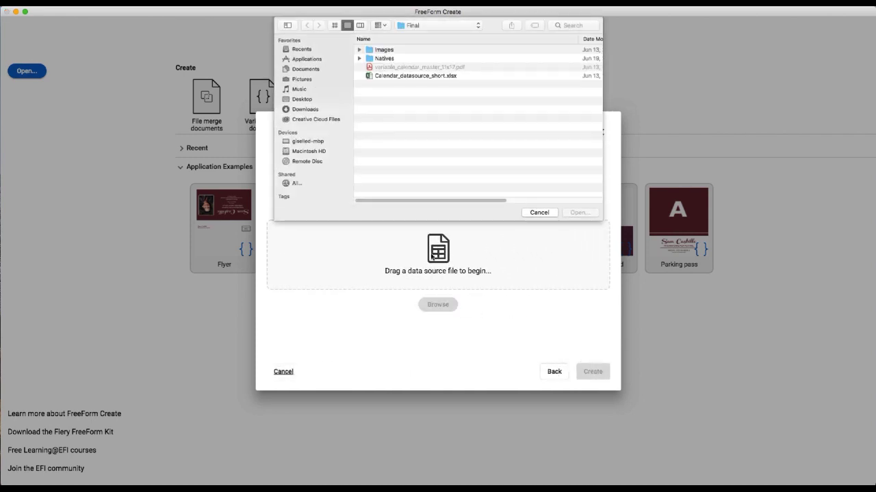
left_click(418, 76)
left_click(579, 212)
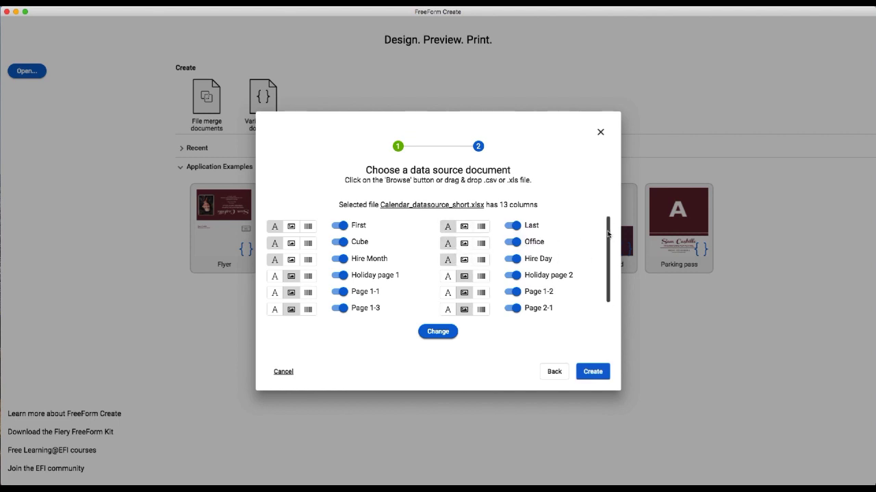
scroll(607, 234, "down", 1)
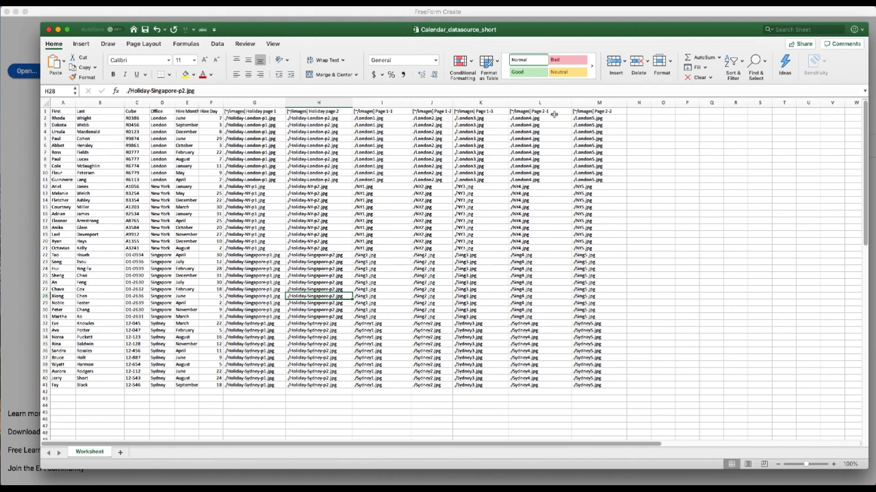
left_click(252, 111)
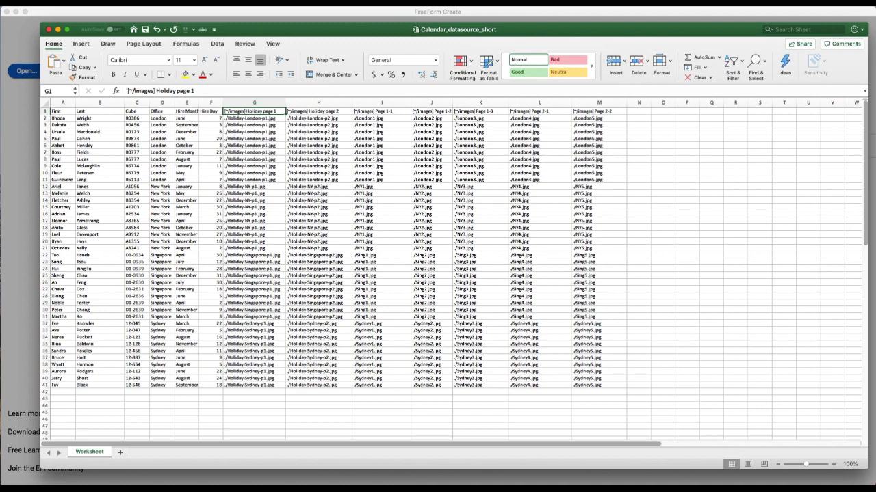
key("super+Tab")
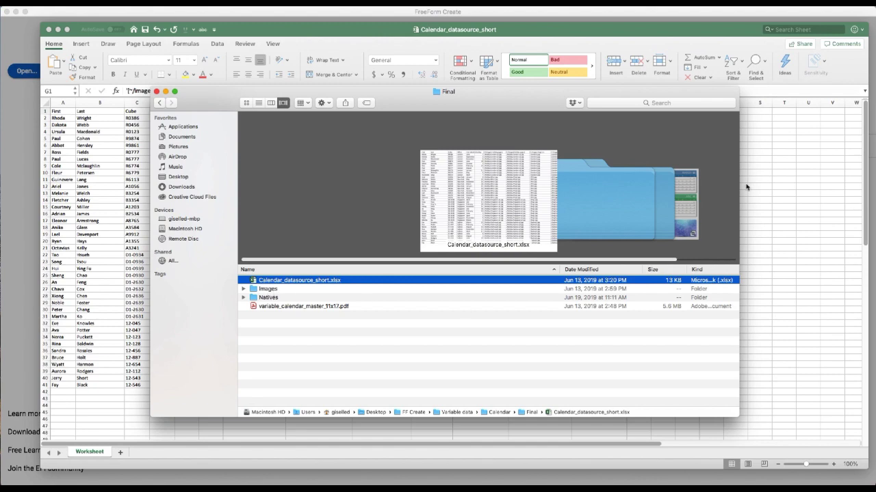
left_click(708, 30)
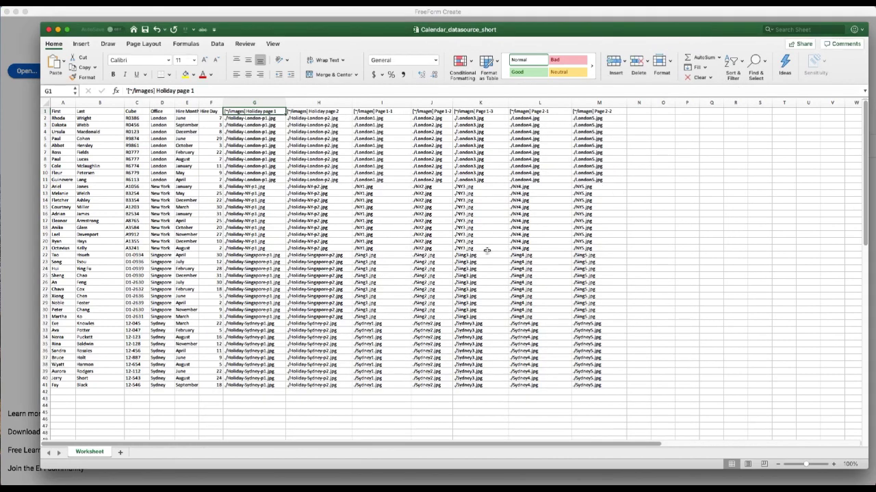
left_click(249, 119)
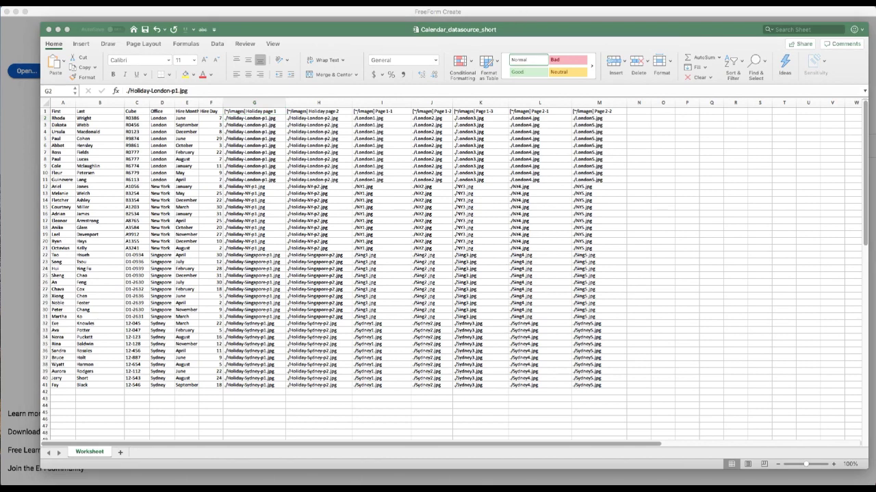
left_click(518, 13)
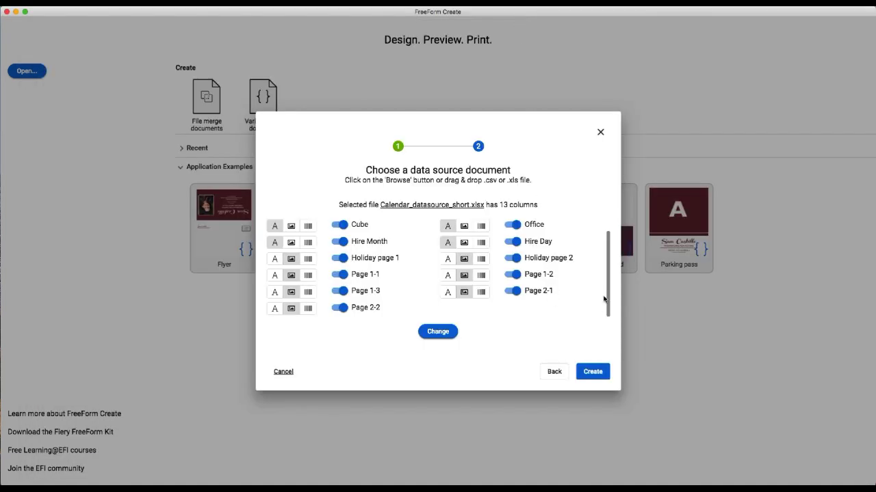
- Create the calendar design and zoom out to 50%
left_click(592, 371)
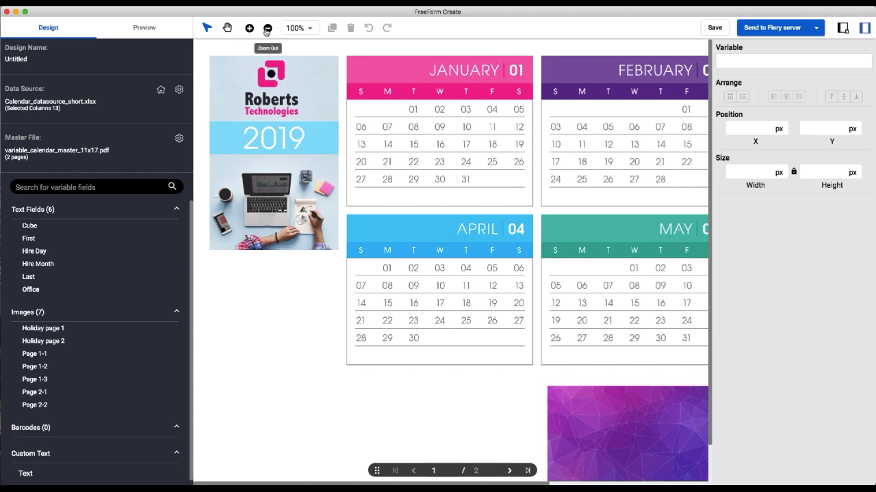
left_click(268, 28)
left_click(268, 29)
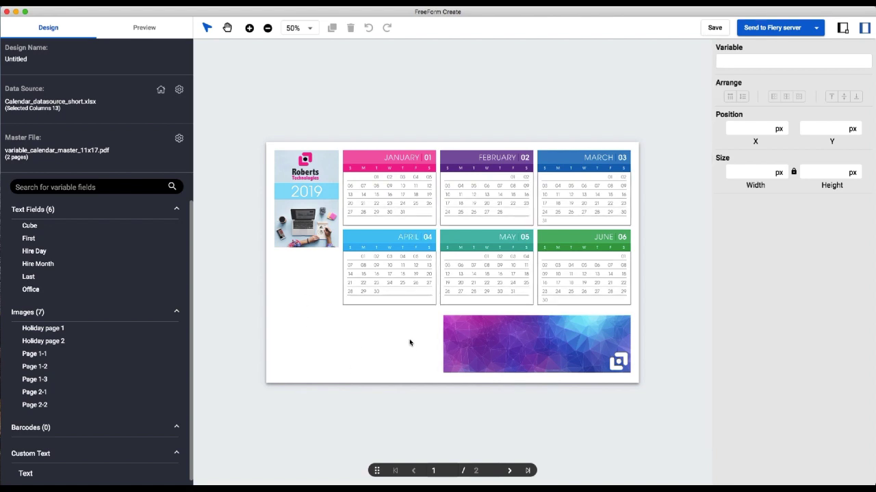
- Place the Office field just below the 2019 cover image on page 1
left_click(509, 470)
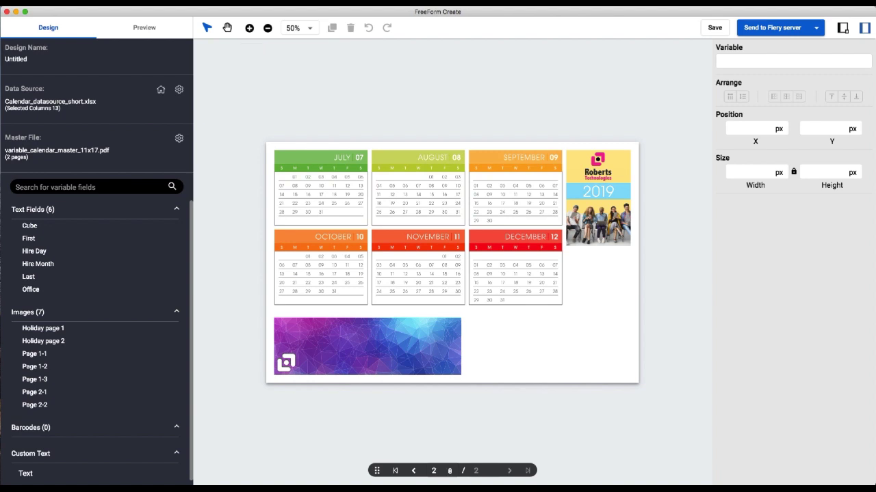
left_click(413, 470)
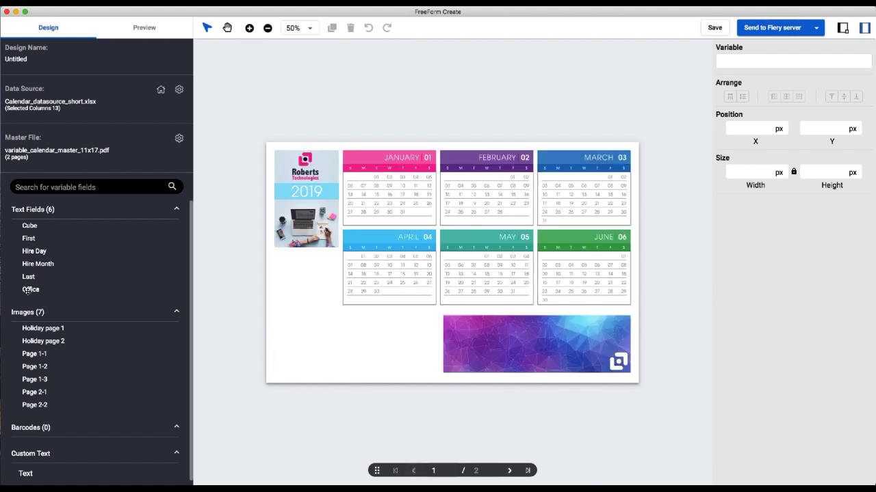
left_click_drag(28, 289, 281, 255)
- Set the Office field's font to Arial Black at size 20
left_click(249, 27)
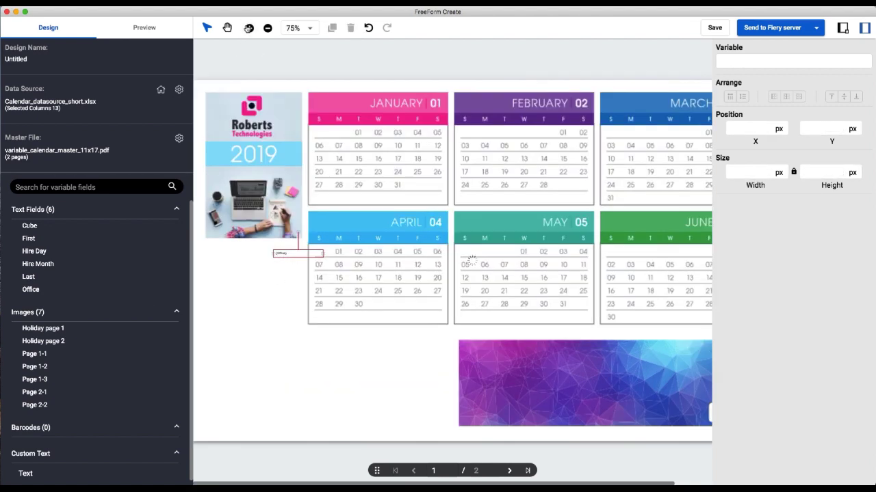
left_click(249, 27)
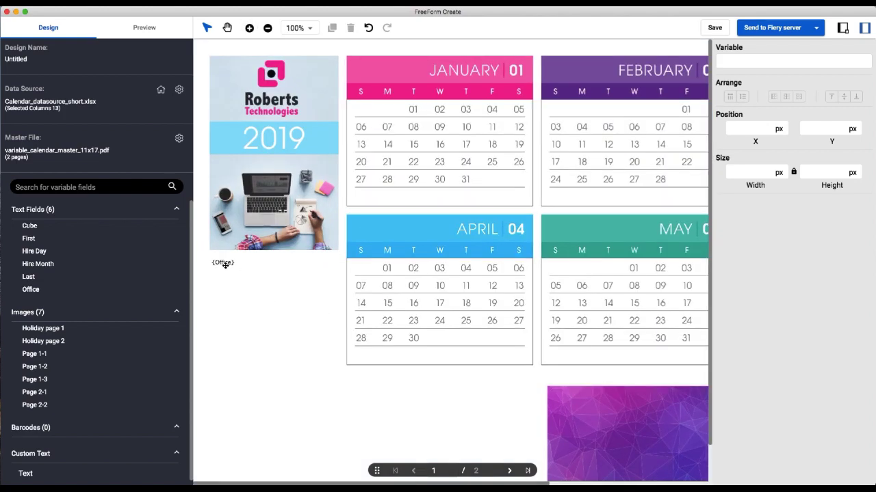
left_click(223, 262)
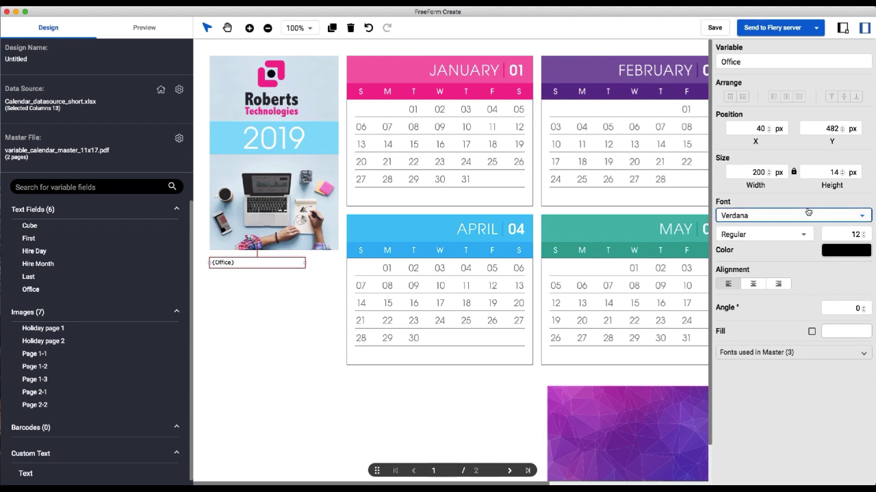
left_click(807, 212)
scroll(808, 213, "up", 20)
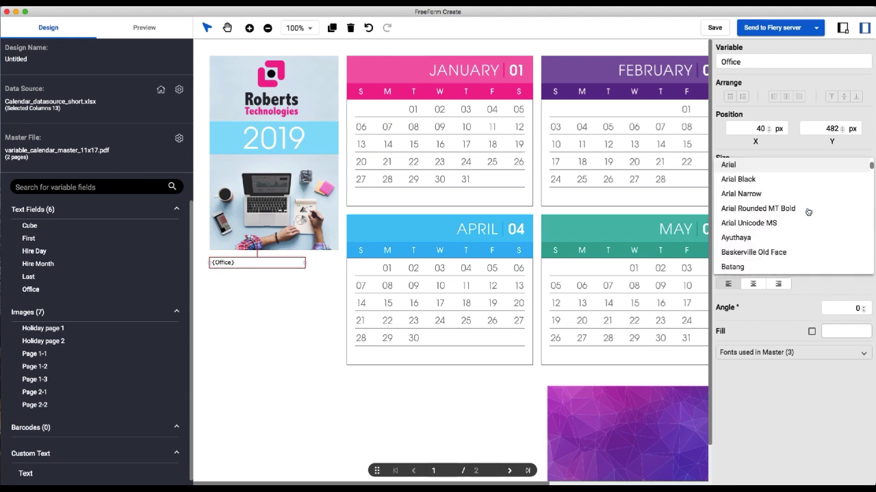
left_click(765, 180)
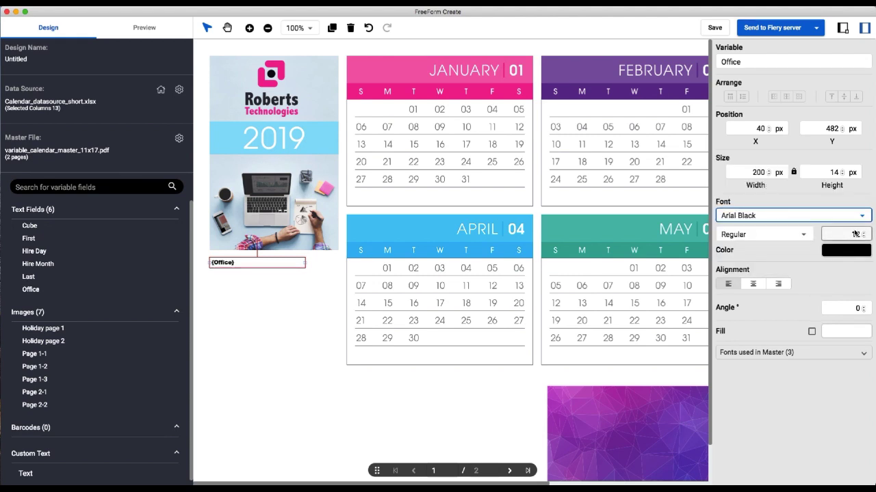
left_click(855, 234)
double_click(855, 234)
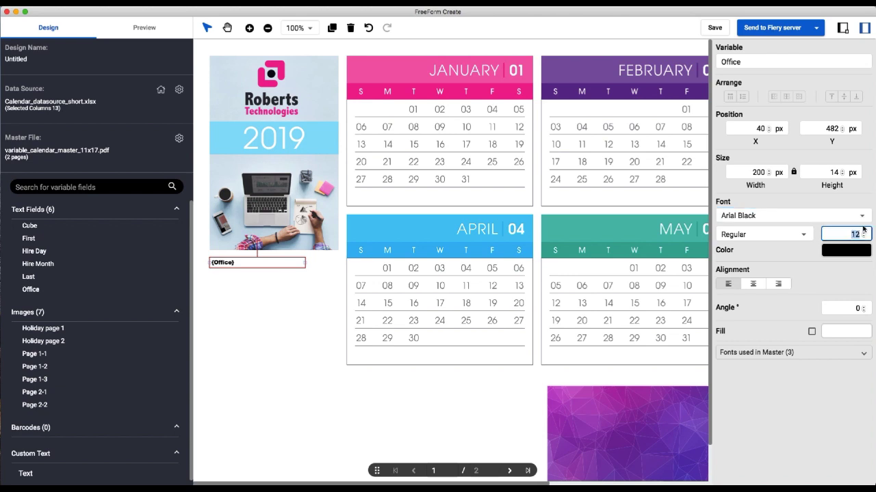
type("20")
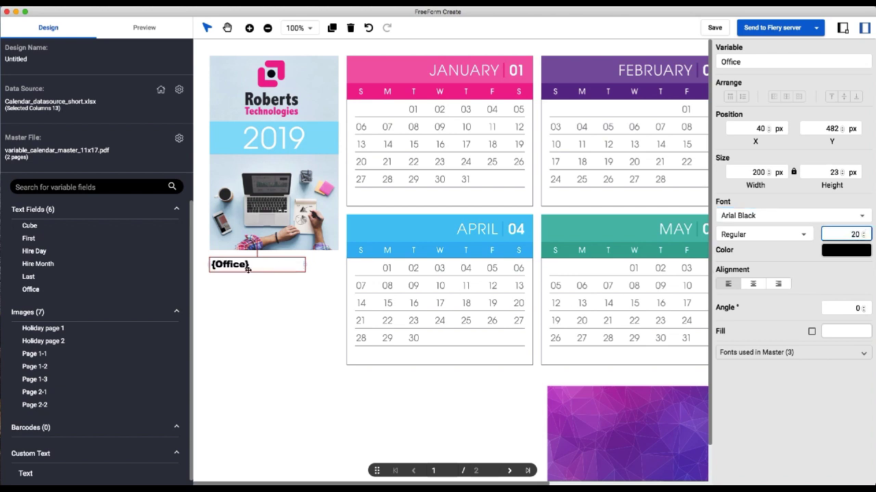
- Widen the Office field to the 2019 image's width and centre its text
left_click_drag(246, 269, 246, 263)
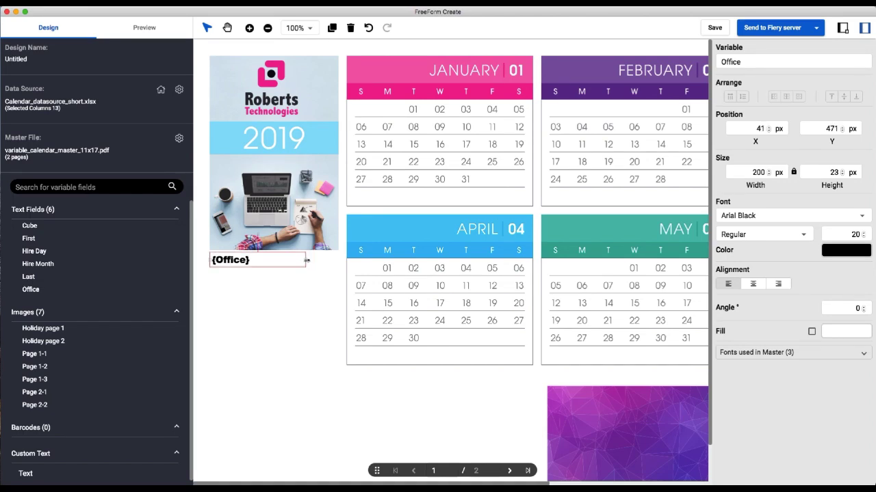
left_click_drag(306, 260, 340, 262)
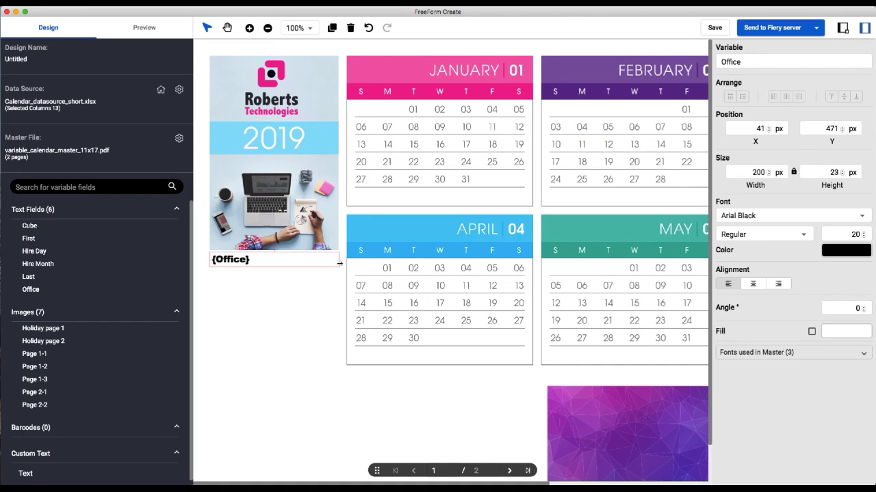
left_click(753, 284)
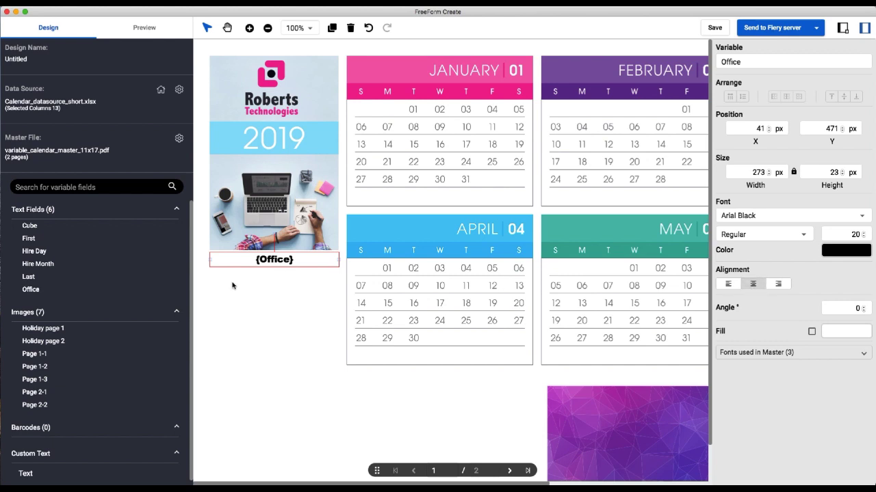
left_click(329, 340)
scroll(326, 390, "down", 2)
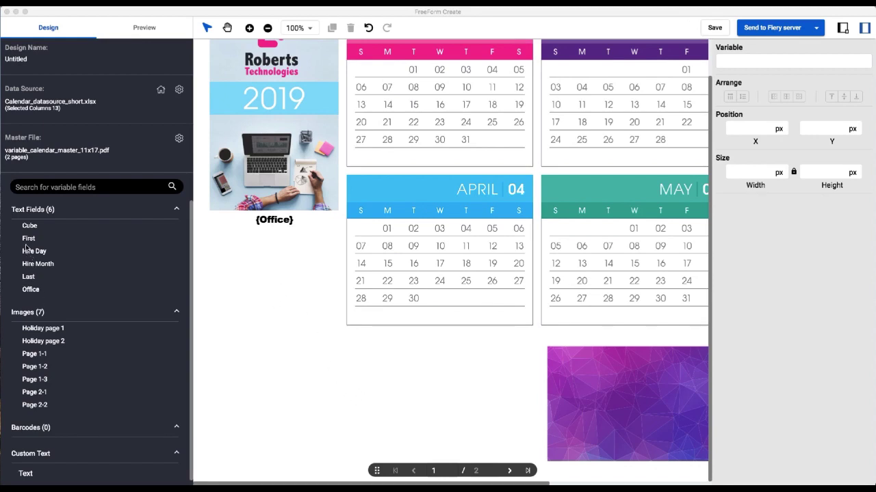
- Add a {First} {Last} name line and left-align the Office field with it
left_click(82, 279)
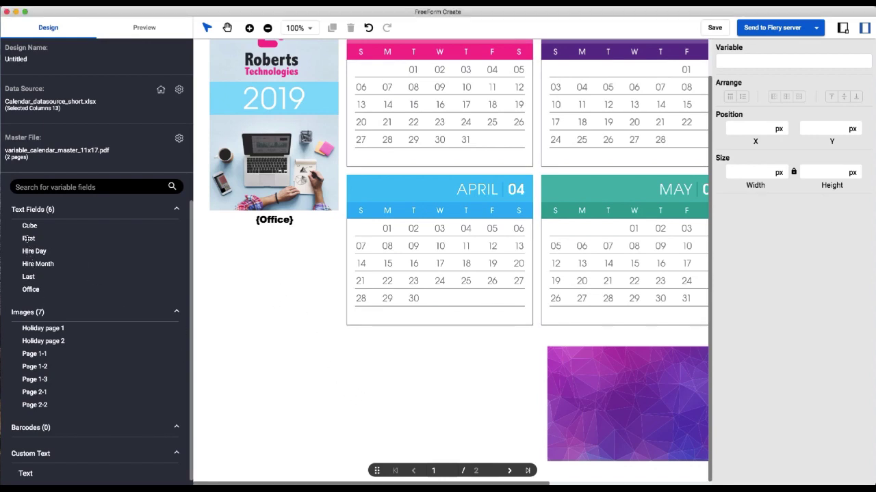
left_click_drag(28, 239, 240, 377)
left_click_drag(24, 276, 302, 380)
left_click(319, 381)
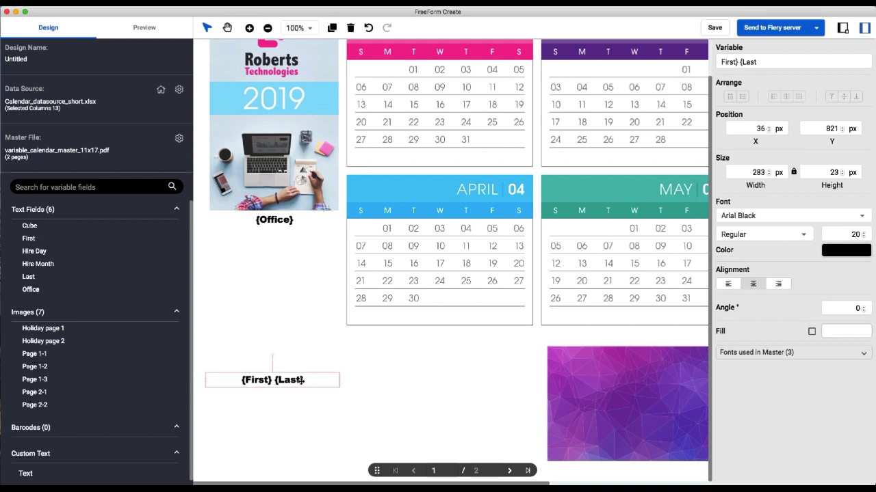
left_click(284, 219, "shift")
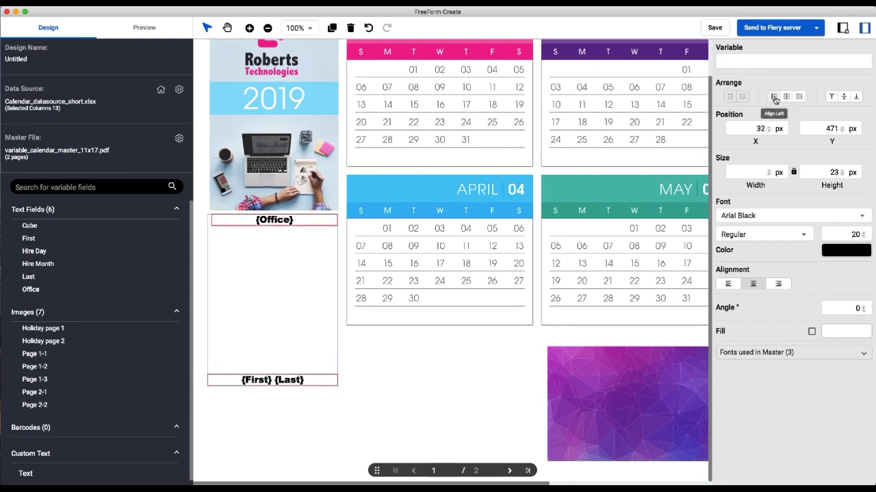
left_click(779, 97)
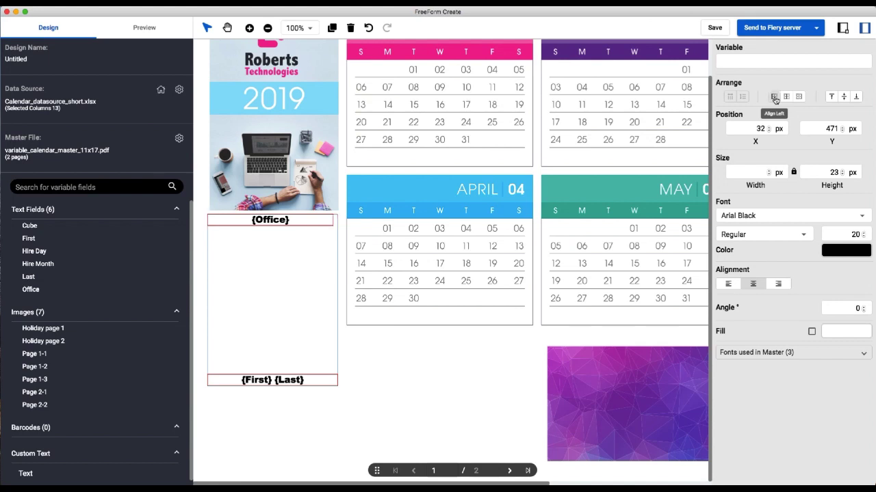
left_click(274, 410)
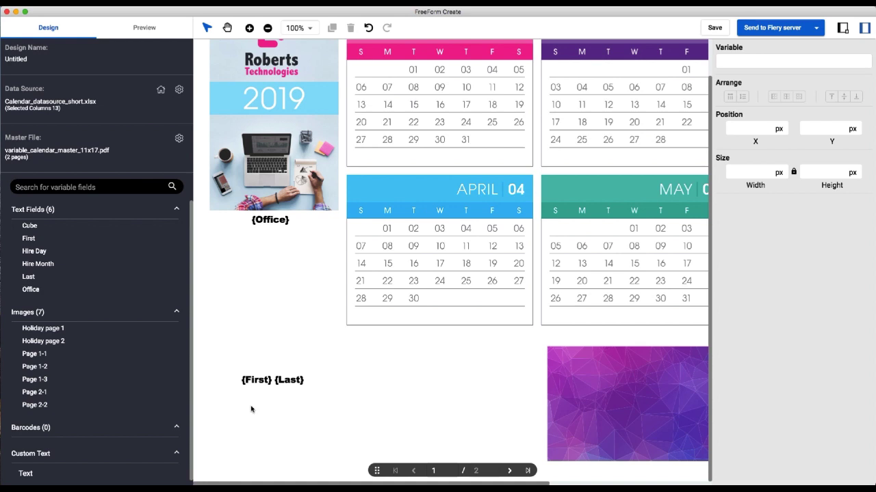
- Add a {Hire Month} {Hire Day} line and a {Cube} field beneath the name
left_click_drag(251, 409, 261, 411)
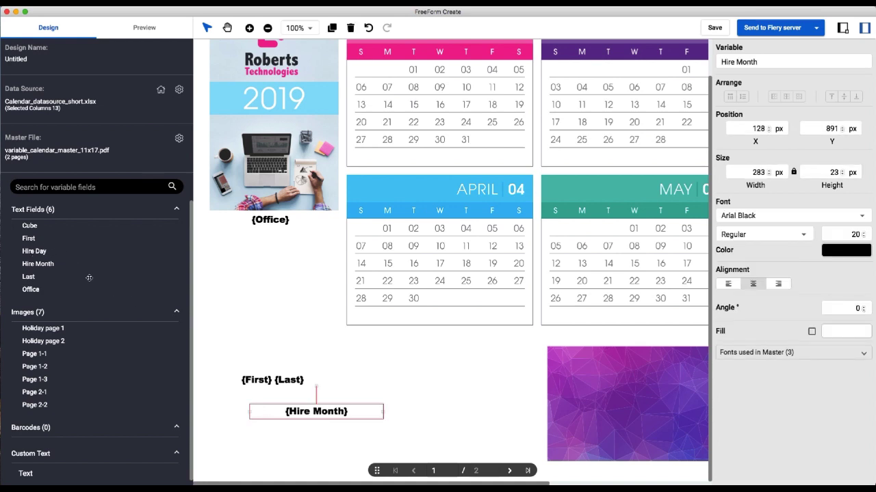
left_click_drag(164, 310, 357, 415)
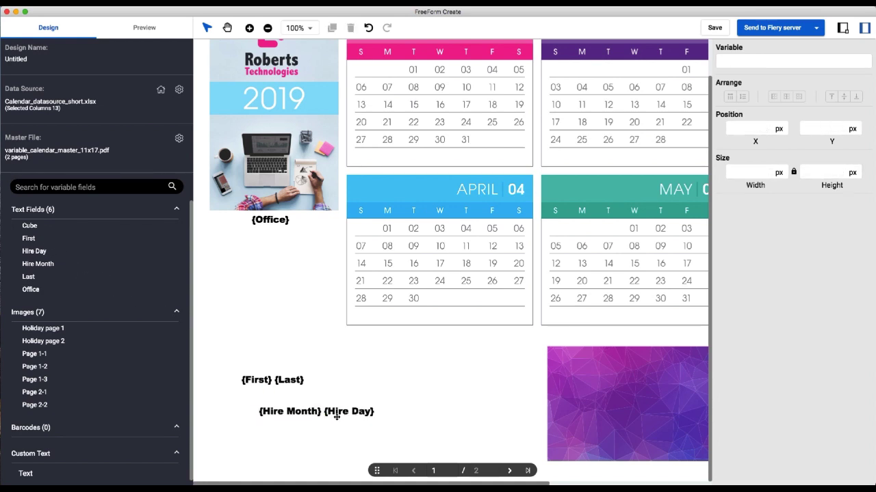
left_click_drag(299, 414, 295, 397)
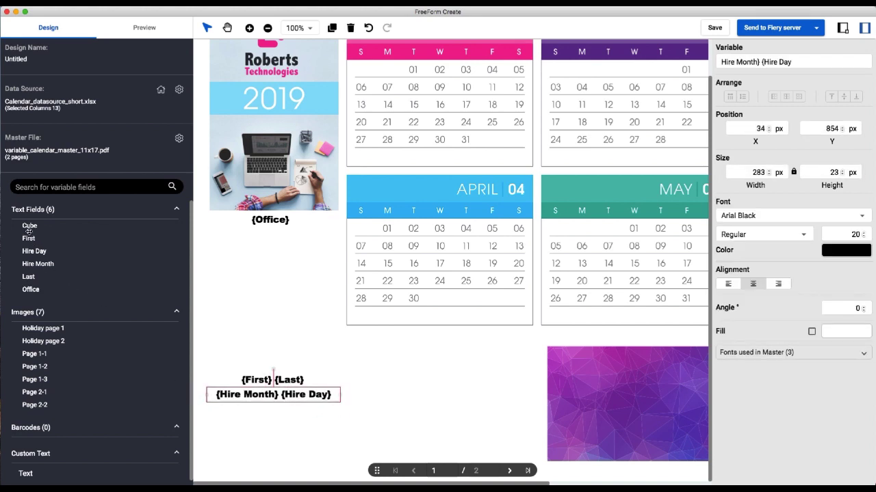
left_click_drag(29, 225, 251, 413)
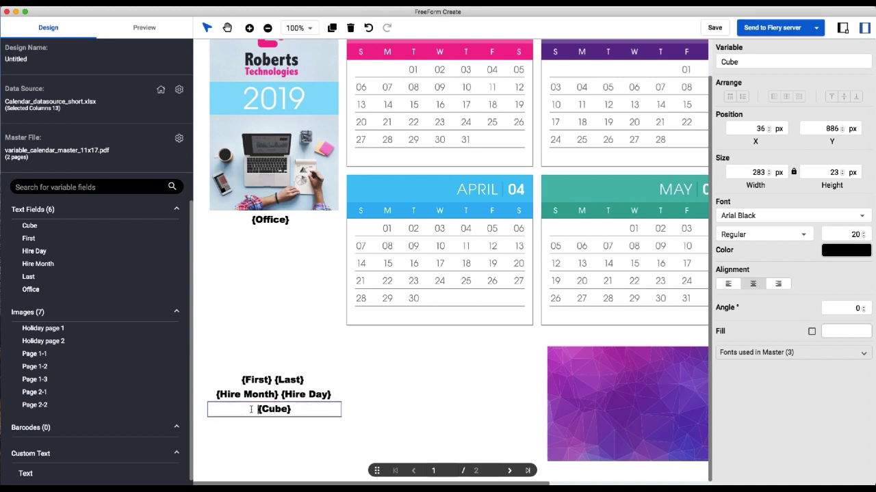
- Prefix the {Cube} field with 'Cube: ' so the line reads Cube: {Cube}
type("Cube:")
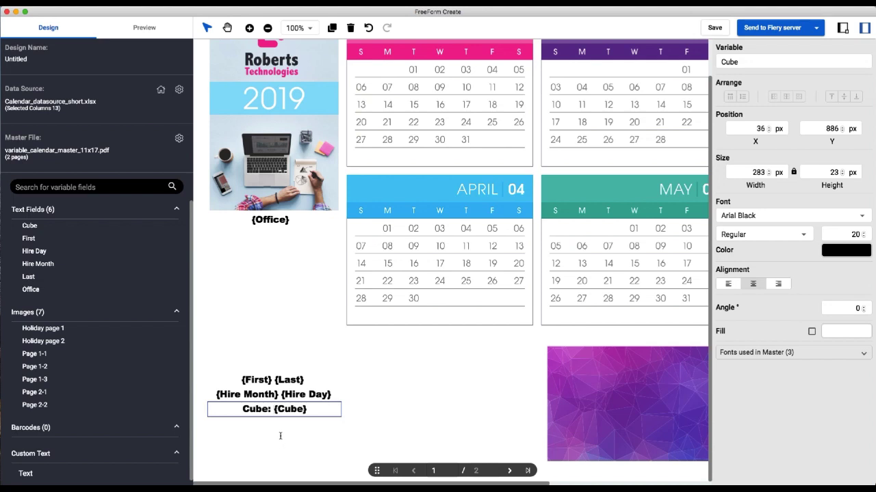
left_click(280, 436)
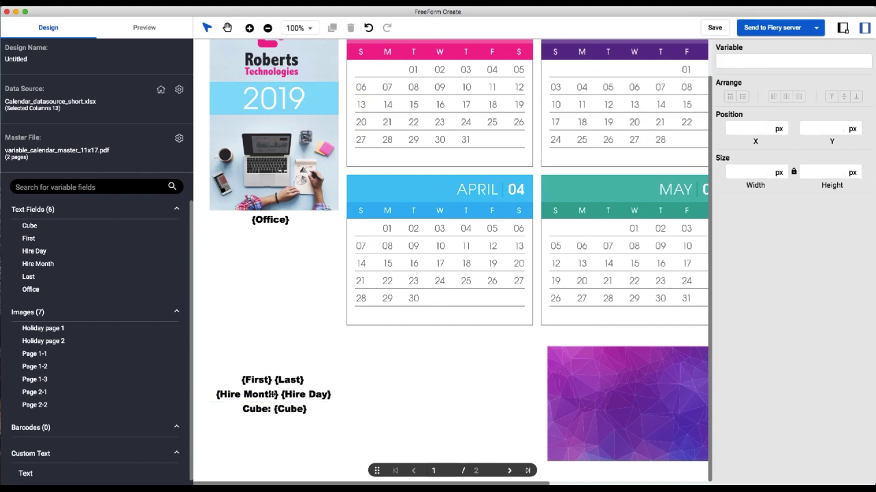
left_click(273, 410)
left_click(271, 395, "shift")
left_click(268, 380, "shift")
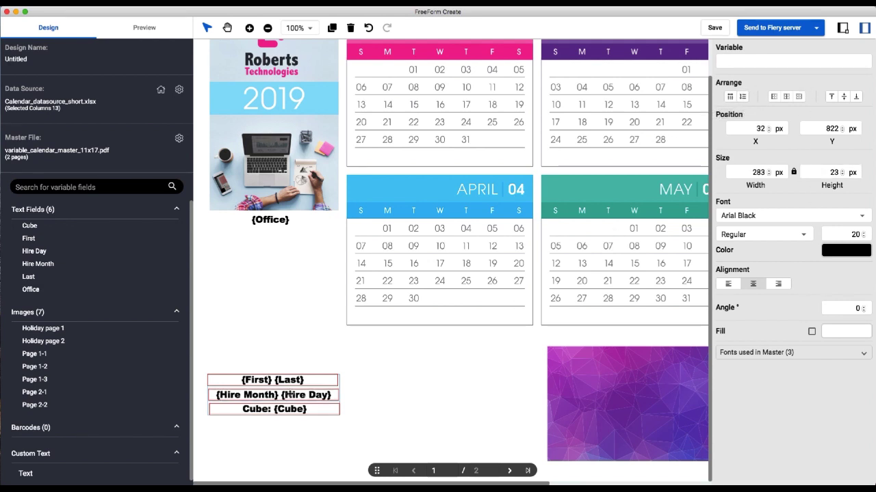
left_click(282, 439)
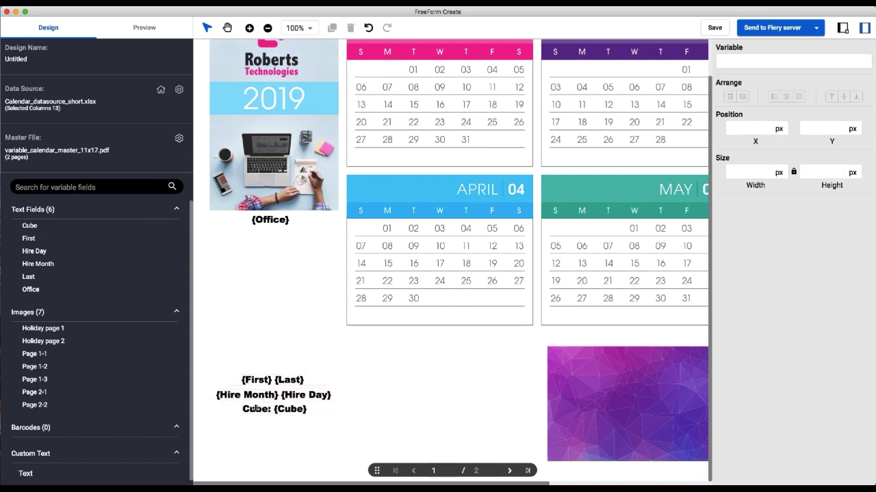
left_click(256, 408)
left_click(261, 442)
- Save the design as calendar.ffp on the Desktop
left_click(87, 0)
left_click(96, 54)
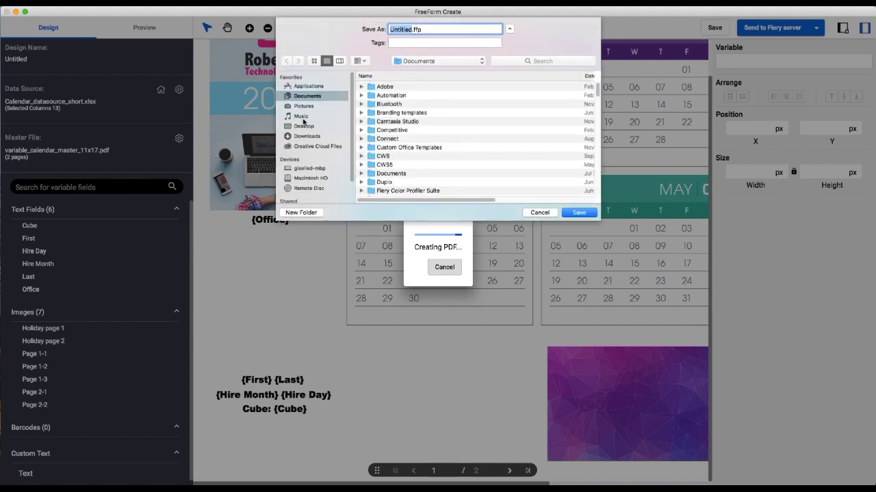
left_click(305, 127)
type("calendar")
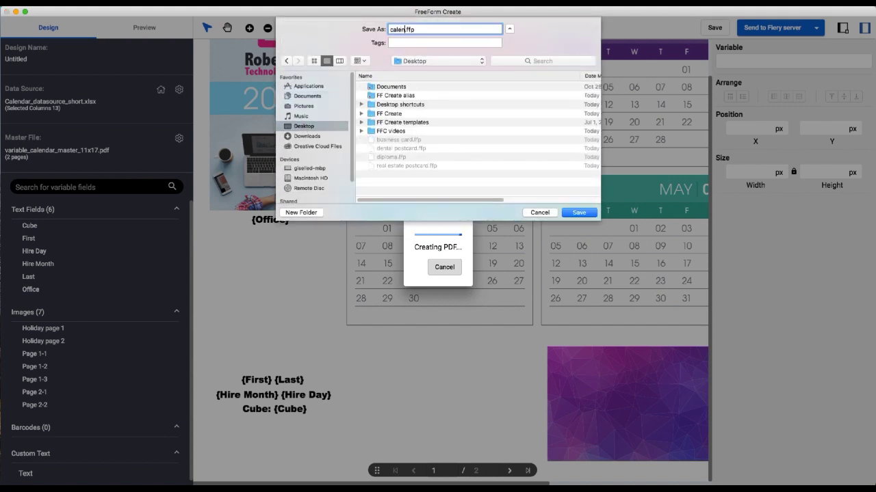
left_click(576, 214)
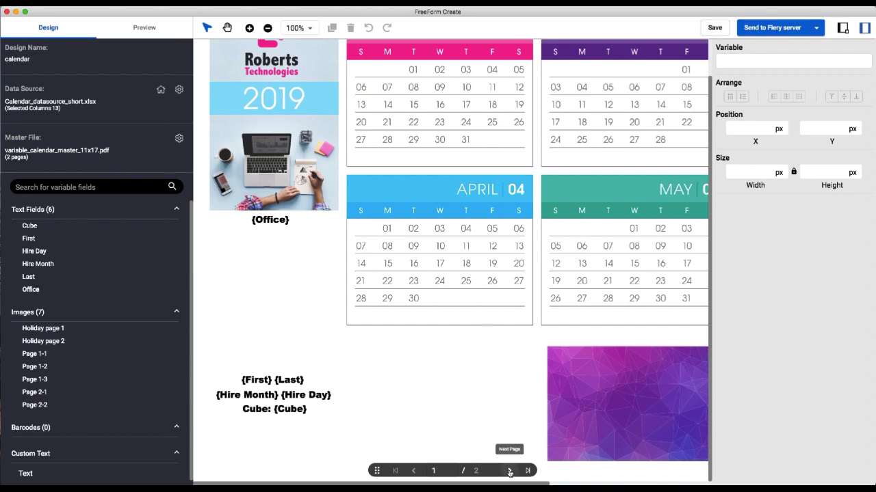
- Place the {Office} field under the team photo on page 2
left_click(509, 471)
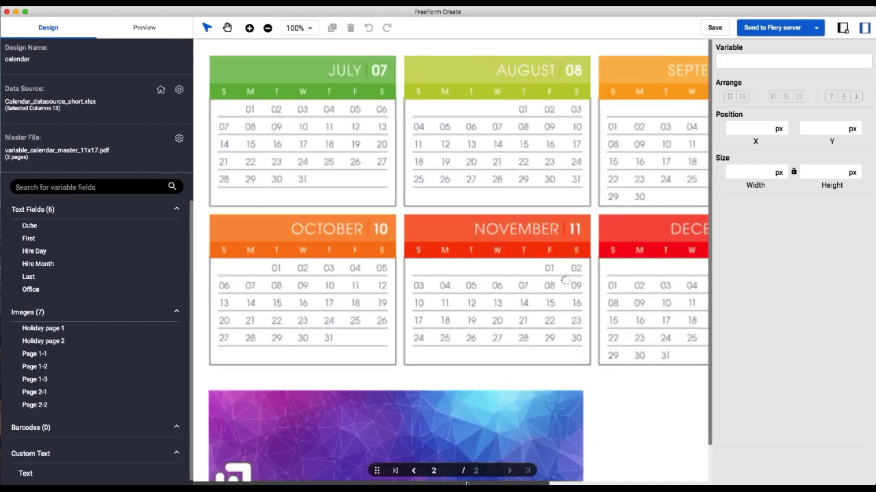
left_click_drag(466, 483, 693, 474)
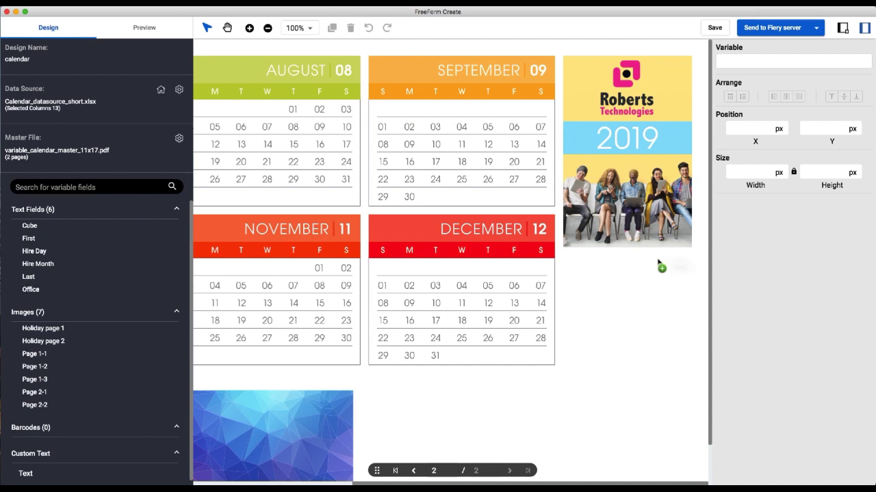
left_click_drag(648, 275, 602, 261)
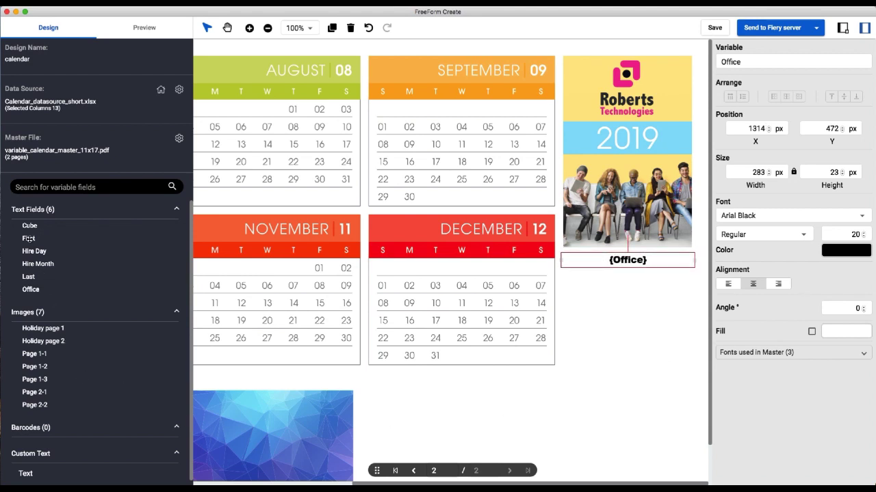
- Add {First} {Last} and {Hire Month} {Hire Day} lines lower on page 2
left_click(592, 401)
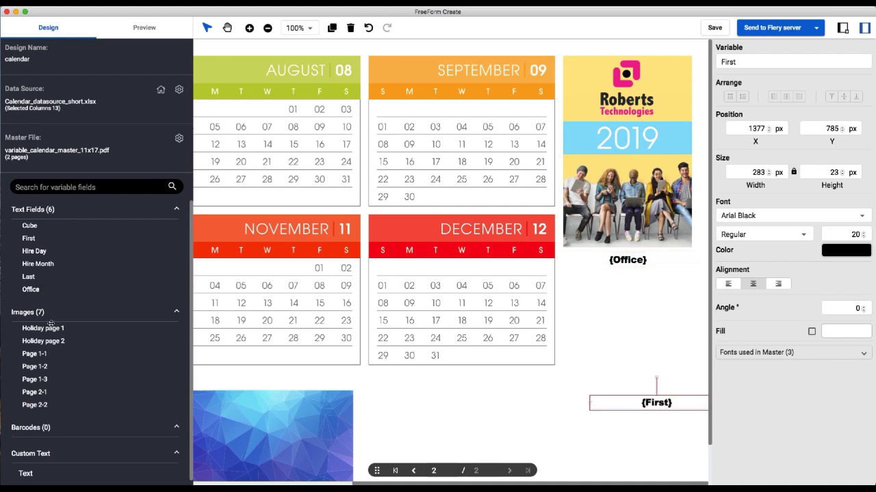
left_click_drag(28, 276, 667, 413)
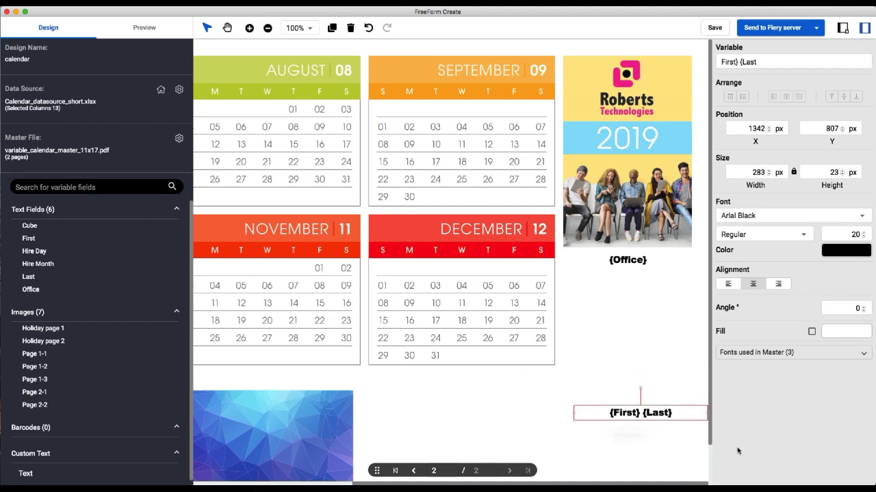
left_click_drag(611, 439, 612, 439)
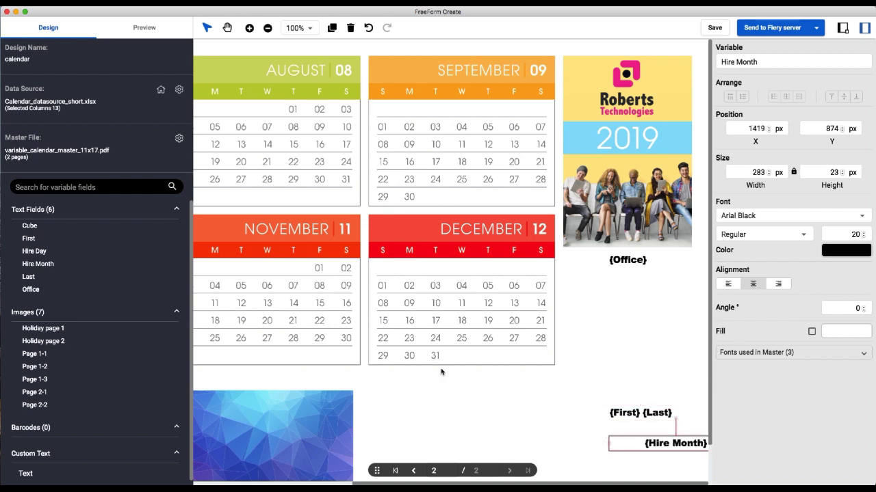
left_click_drag(34, 252, 691, 449)
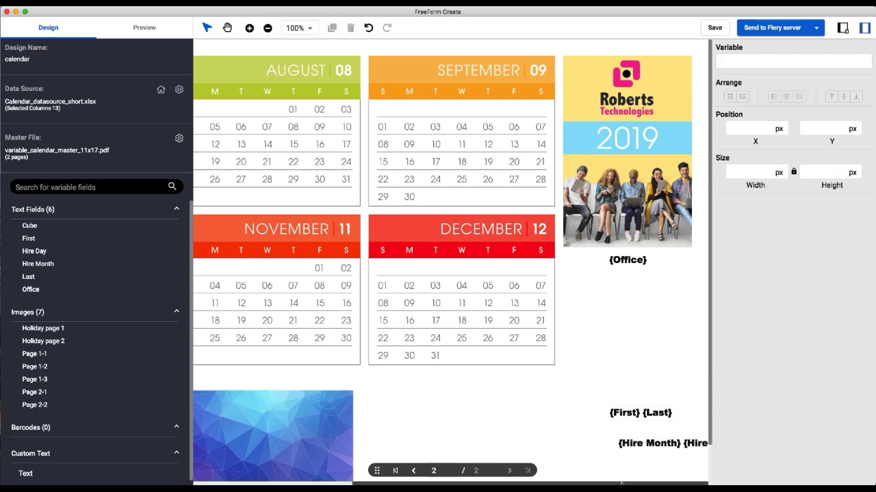
left_click(645, 446)
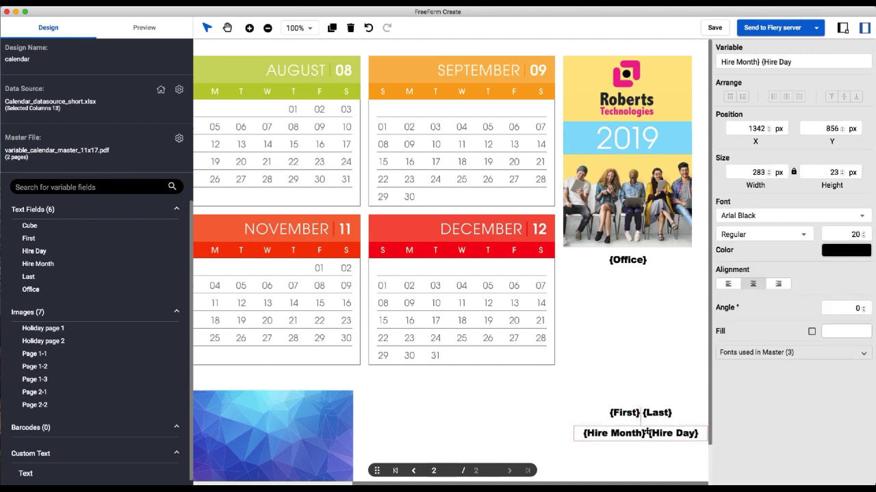
left_click(267, 27)
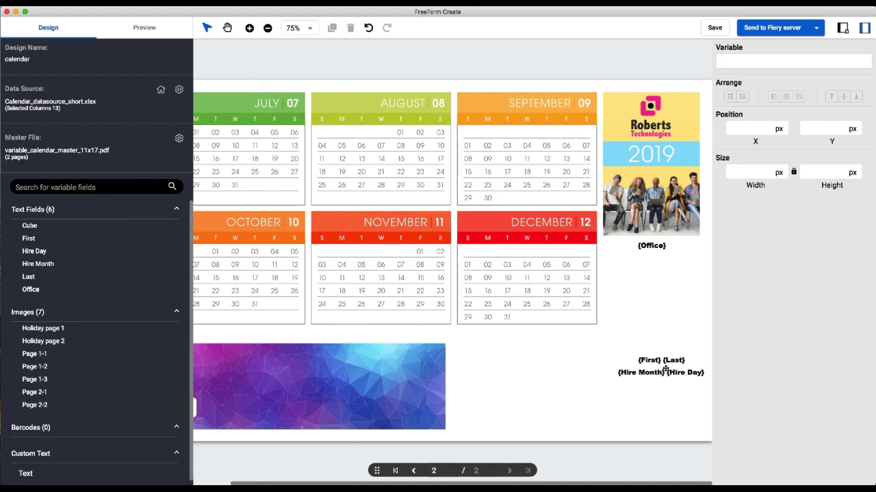
left_click(663, 361)
left_click(662, 373, "shift")
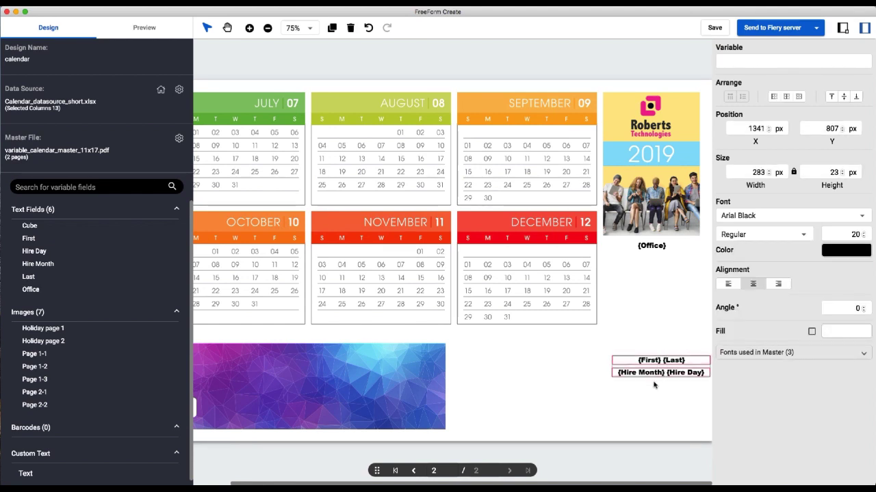
key("Escape")
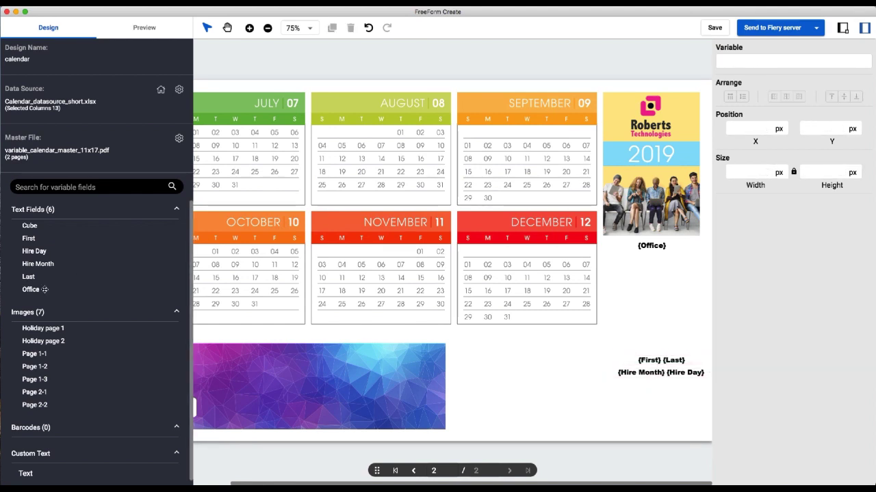
- Add a Cube: {Cube} line below the hire date on page 2
left_click_drag(52, 274, 656, 389)
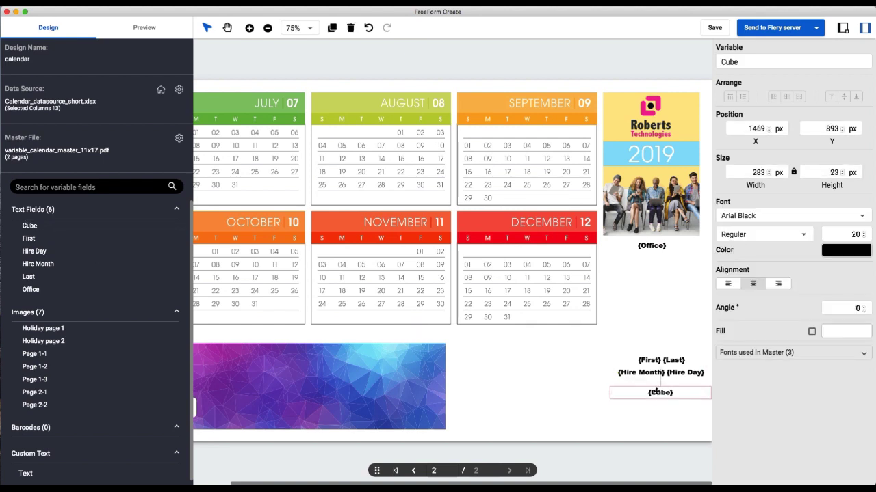
double_click(649, 383)
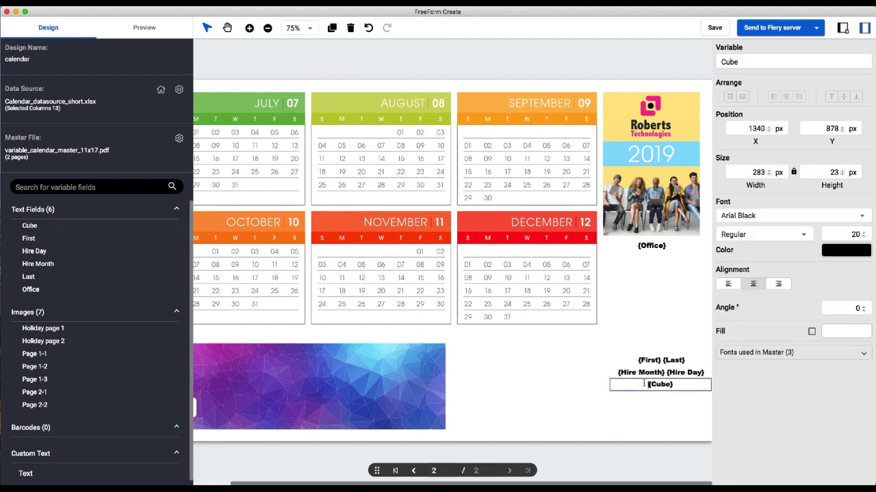
type("Cube:")
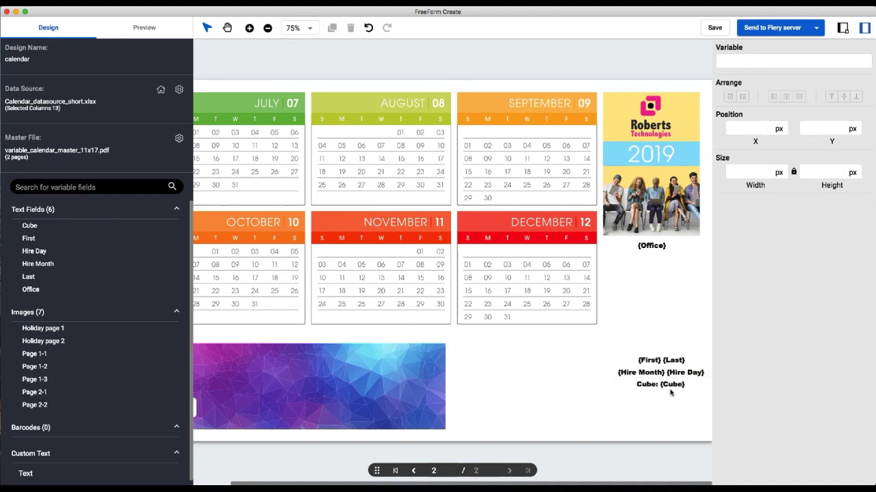
key("Escape")
- Center-align the office, name, hire-date and cube fields and nudge them under the photo
left_click(666, 372, "shift")
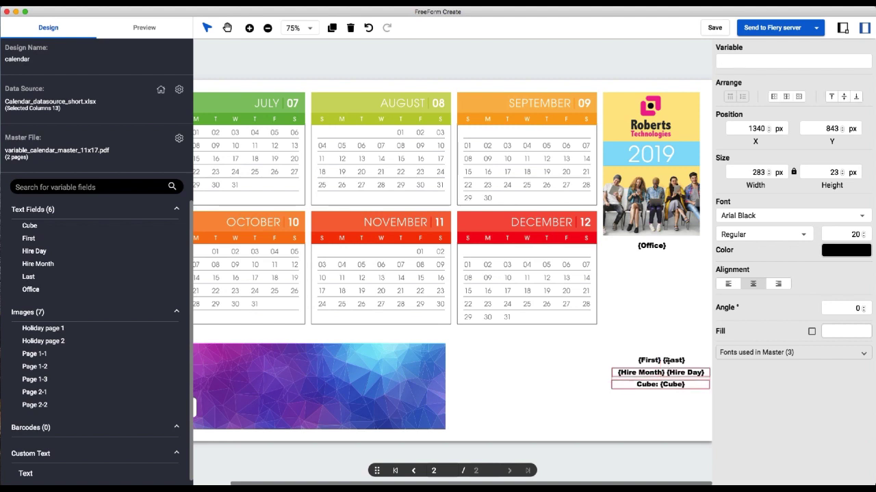
left_click(666, 360, "shift")
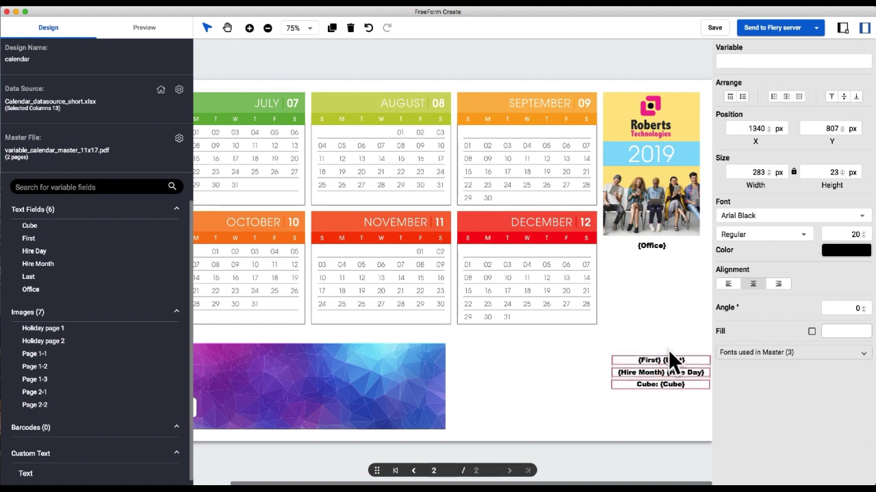
left_click(658, 246, "shift")
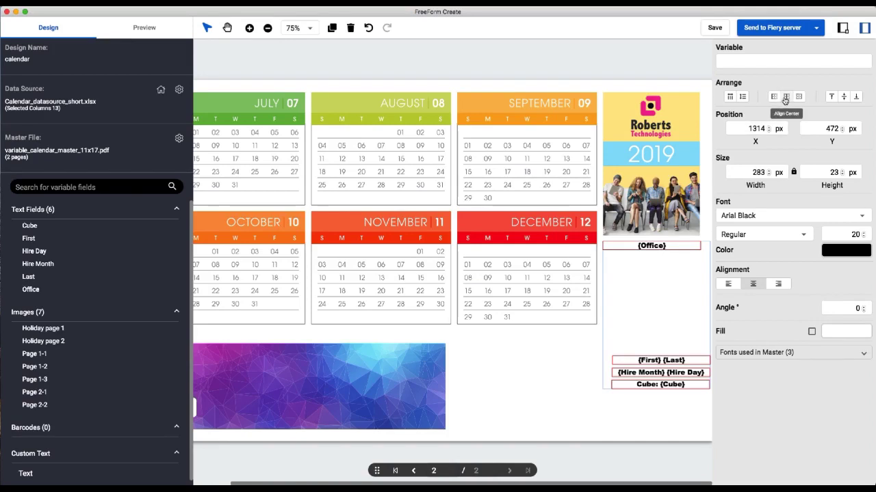
left_click(786, 97)
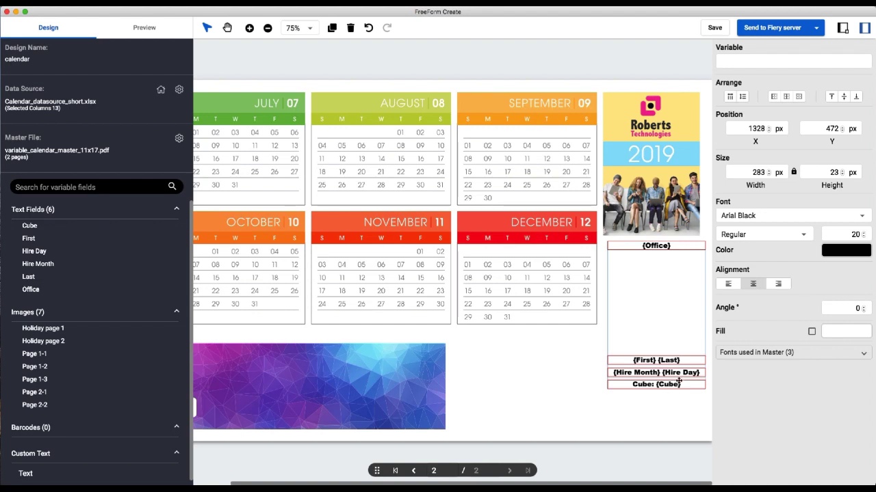
left_click_drag(673, 376, 671, 375)
- Move page 2's name, hire-date and cube text block slightly lower
left_click(660, 421)
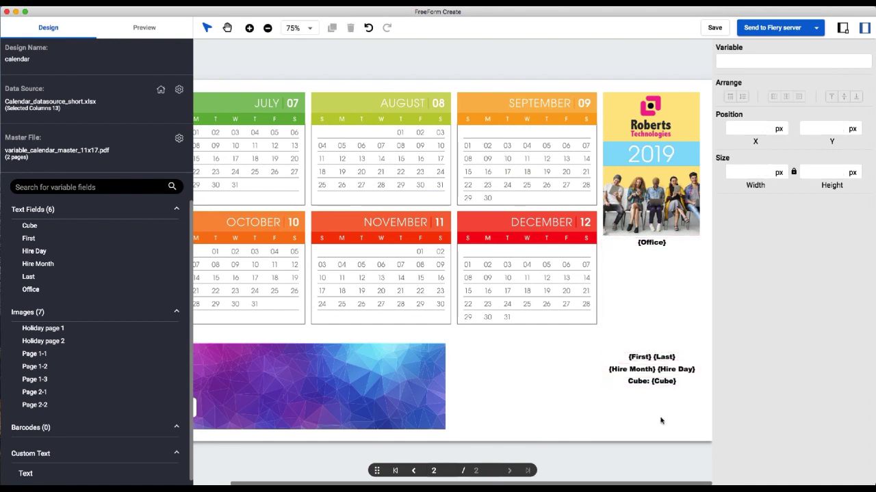
left_click(655, 357)
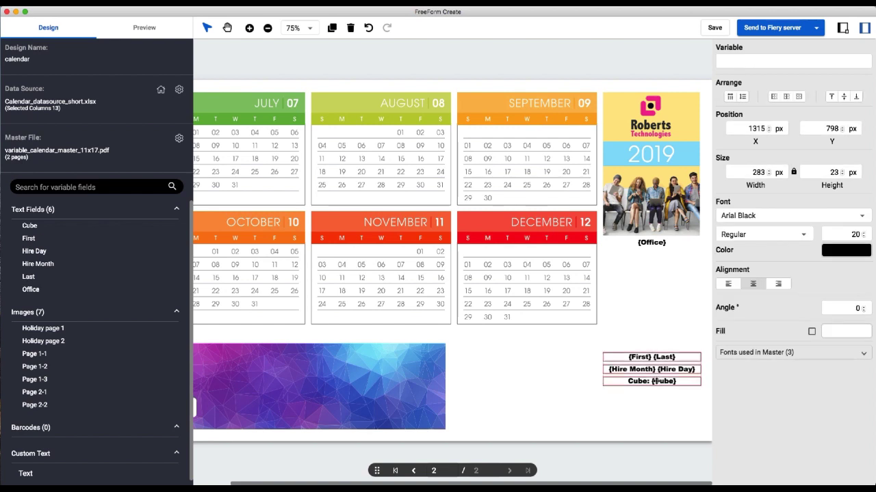
left_click_drag(661, 368, 666, 380)
left_click(663, 418)
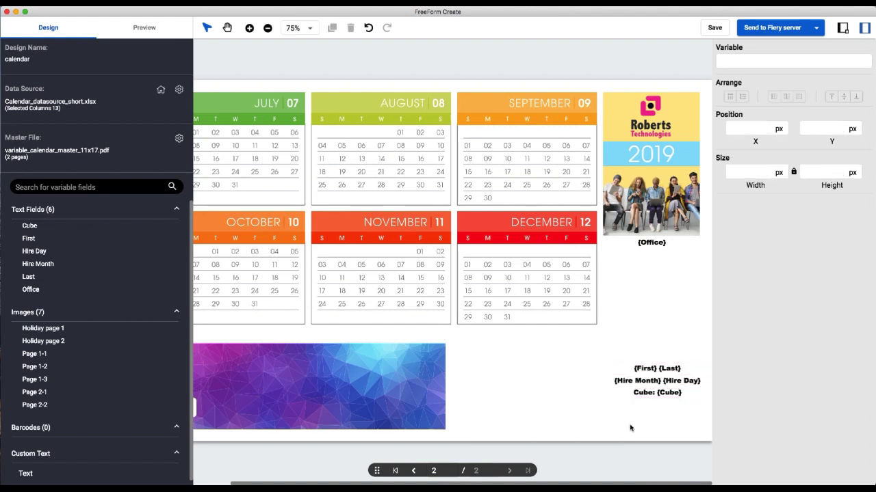
- Lower page 1's name, hire-date and cube text block slightly, then save the design
left_click(414, 471)
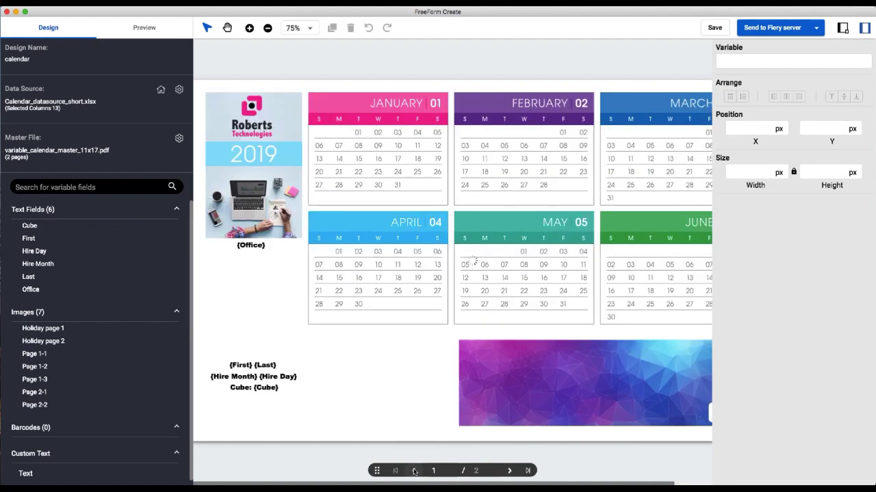
left_click(272, 387)
left_click_drag(259, 383, 258, 390)
left_click(279, 427)
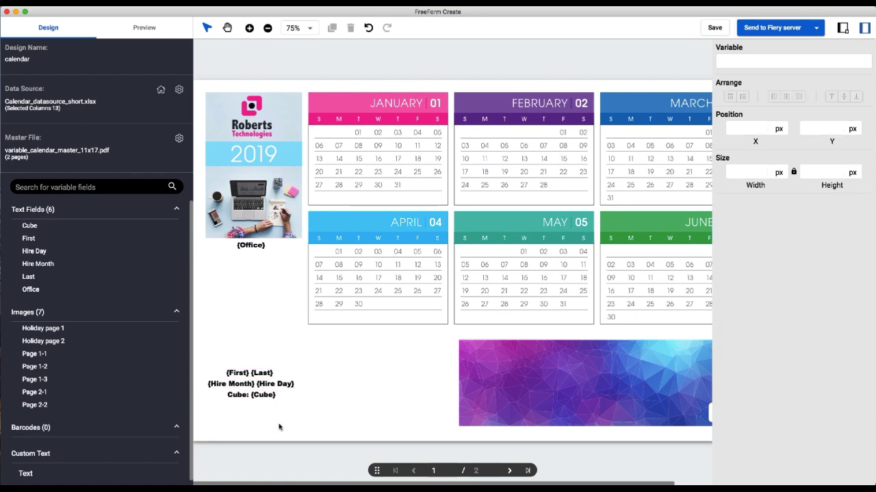
left_click(95, 2)
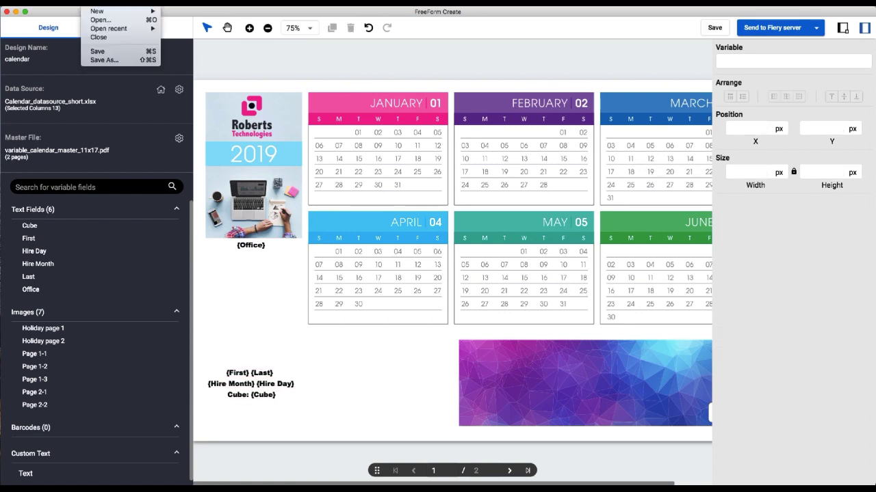
left_click(103, 52)
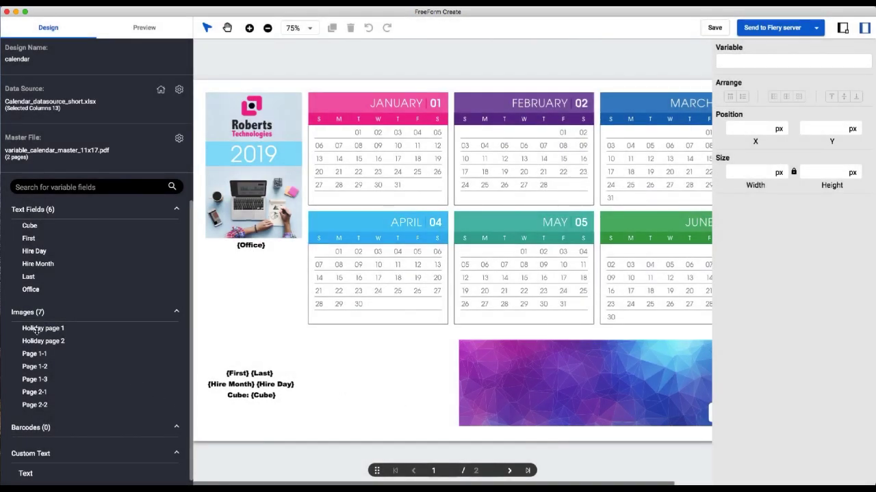
- Place the Holiday page 1 table below {Office}, nudged slightly left
left_click_drag(35, 331, 269, 331)
left_click(268, 329)
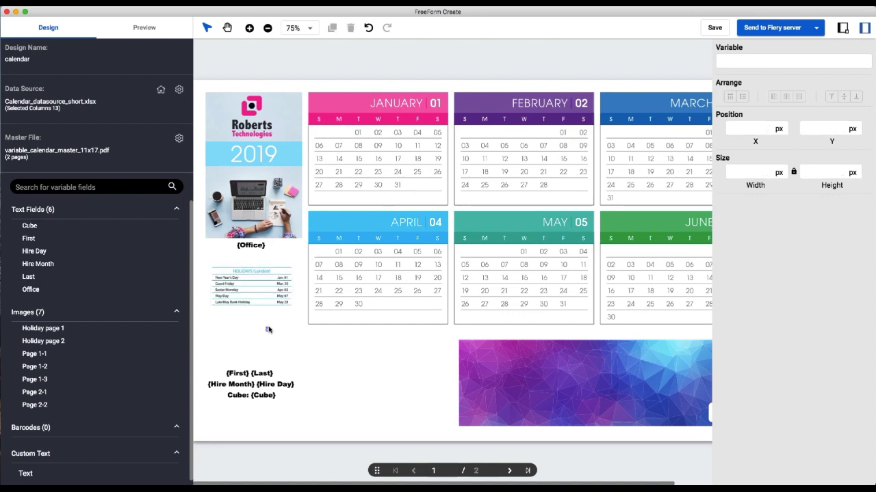
left_click(260, 294)
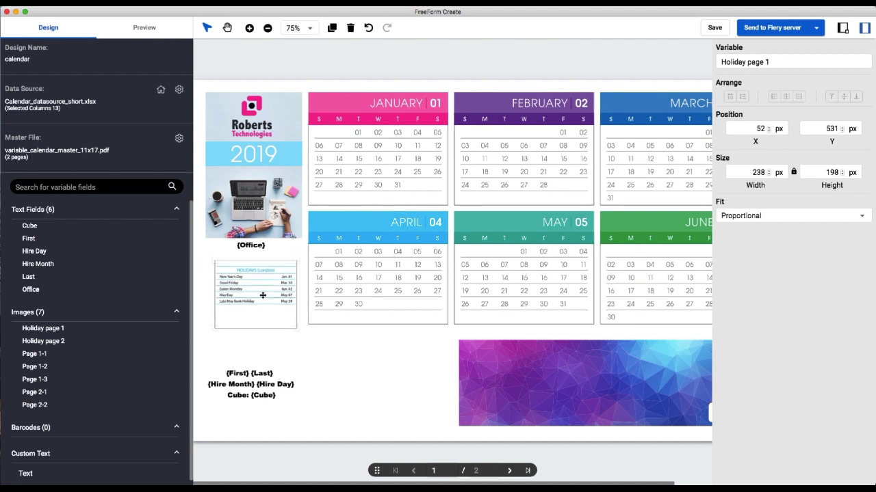
left_click_drag(260, 294, 258, 295)
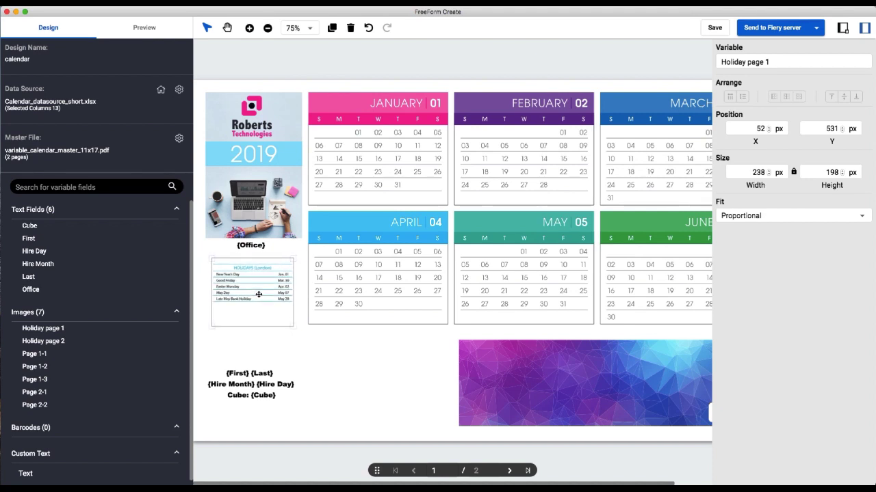
left_click(360, 409)
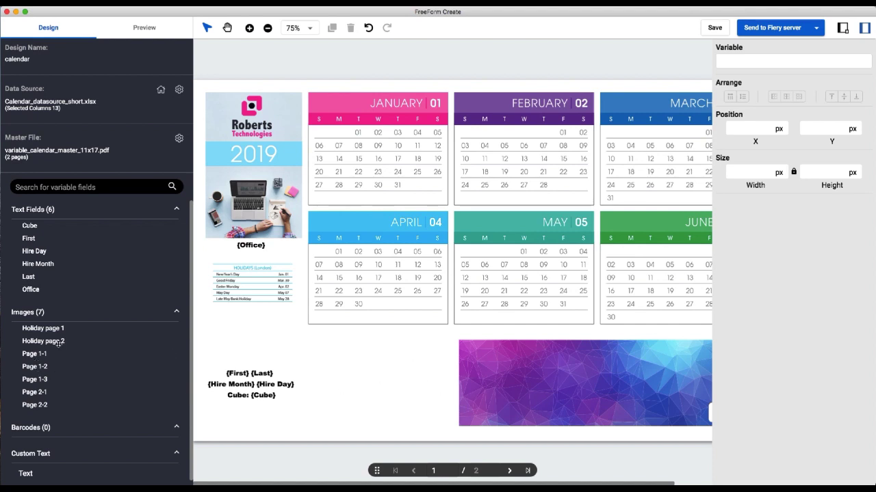
- Place the Page 1-1, Page 1-2 and Page 1-3 photos near the bottom of page 1
left_click_drag(38, 353, 334, 351)
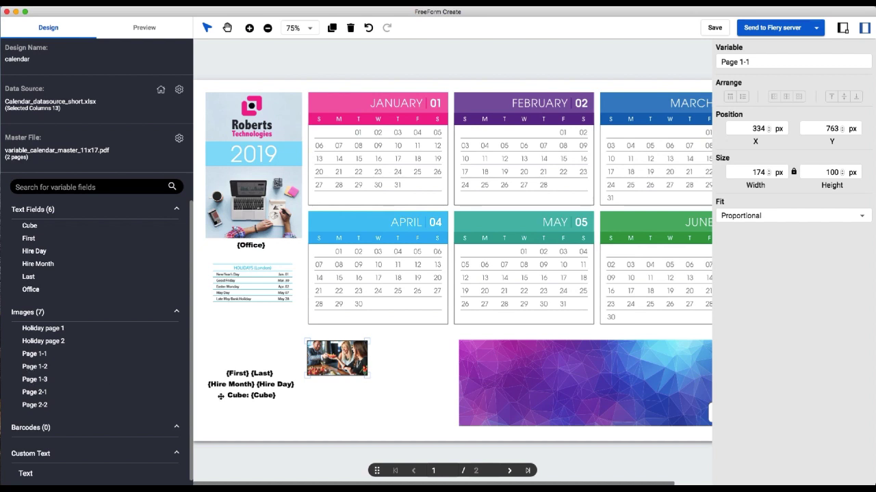
left_click_drag(35, 366, 343, 392)
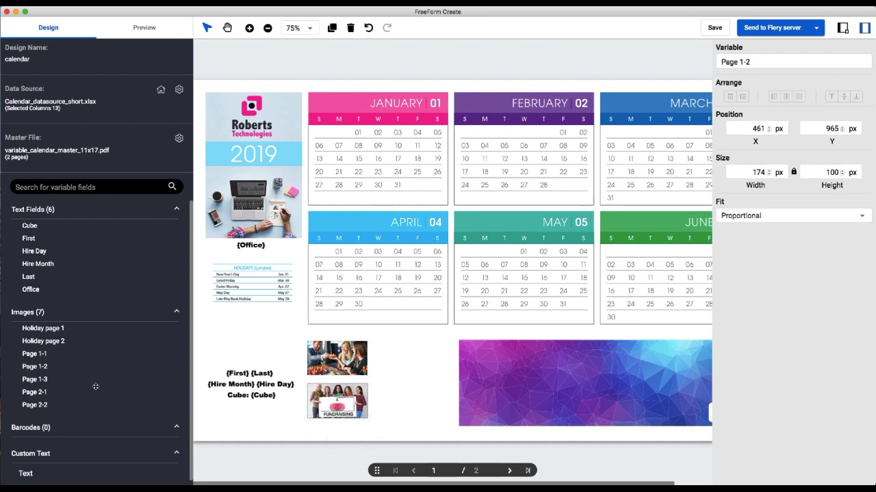
left_click_drag(83, 389, 437, 358)
- Zoom to 200% and scroll down and right to the photos at the bottom of page 1
left_click(250, 28)
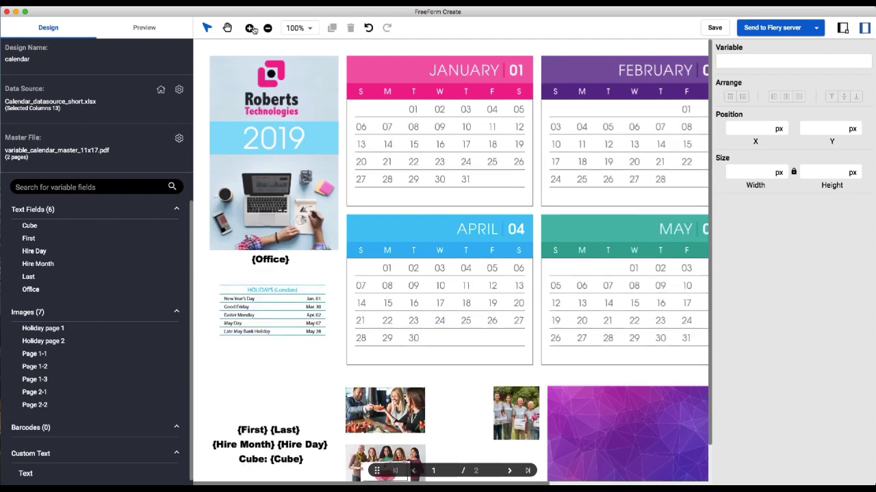
left_click(249, 28)
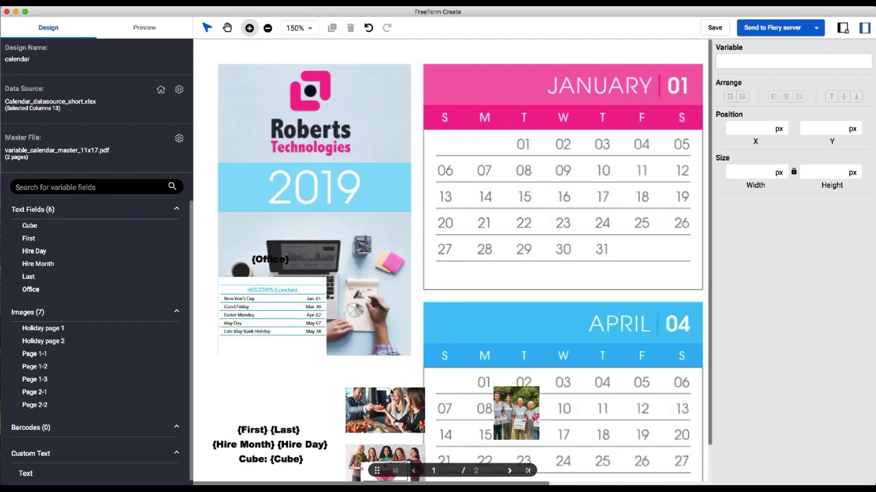
left_click(249, 28)
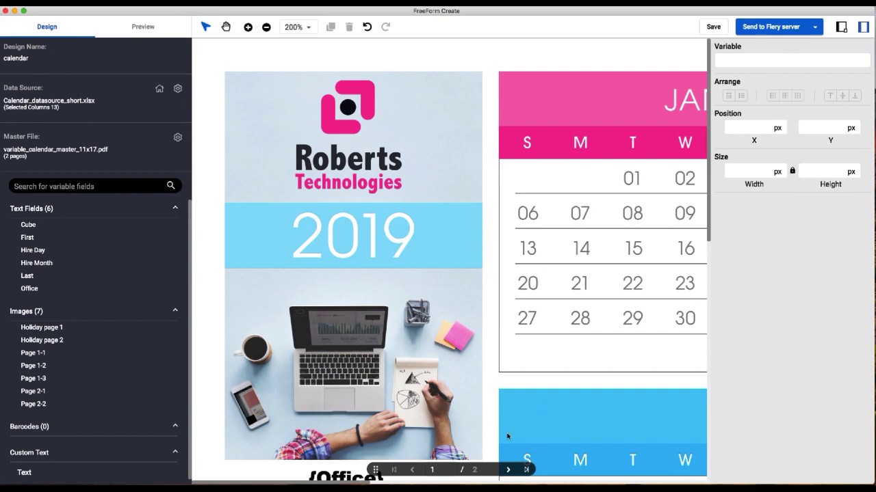
left_click_drag(708, 126, 685, 428)
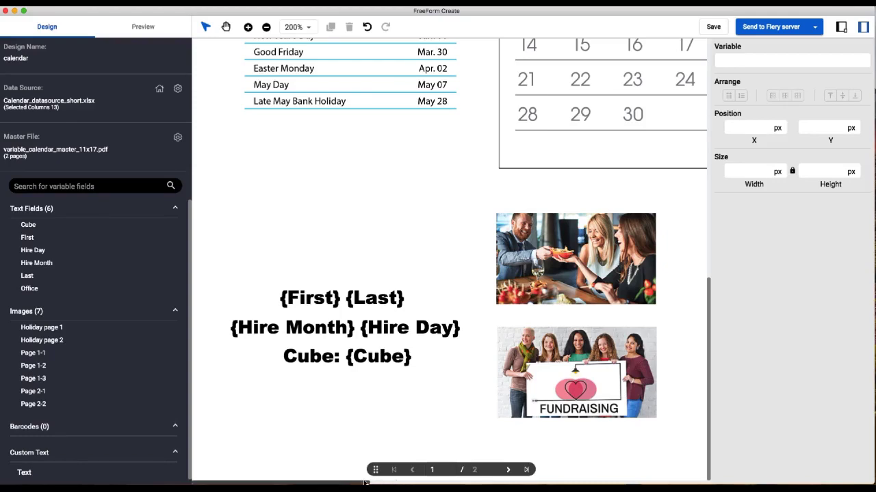
left_click_drag(362, 483, 497, 483)
- Enlarge the Page 1-3 volunteers photo down and left, then nudge it into place
left_click_drag(493, 252, 504, 251)
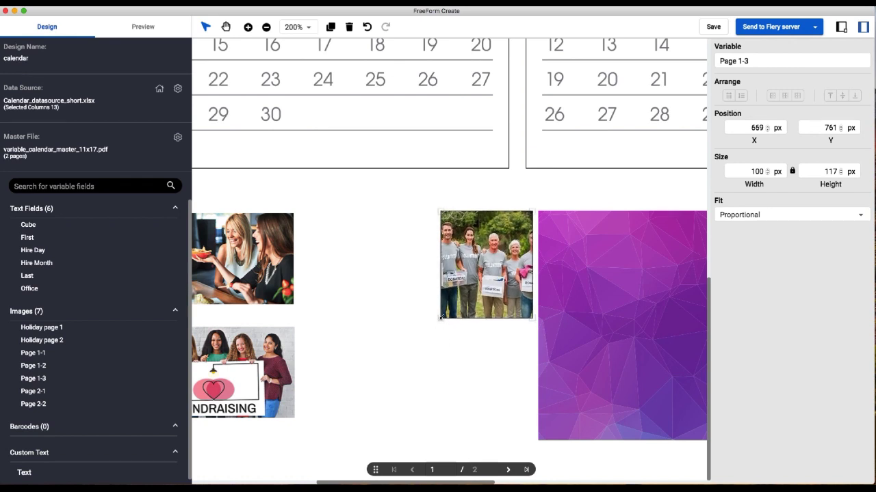
left_click_drag(442, 317, 353, 458)
left_click_drag(468, 340, 471, 342)
left_click_drag(476, 482, 435, 482)
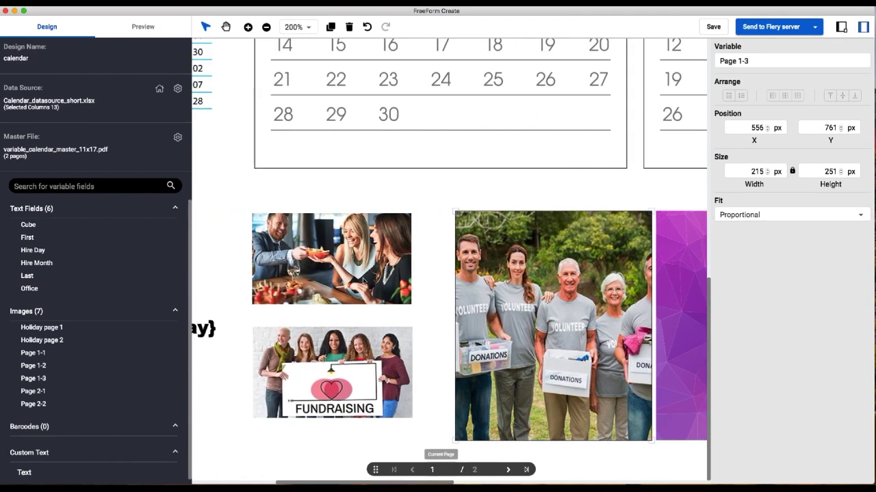
- Enlarge the Page 1-1 and Page 1-2 fundraising photos, stacked left of the volunteers photo
left_click(398, 273)
left_click_drag(398, 273, 395, 268)
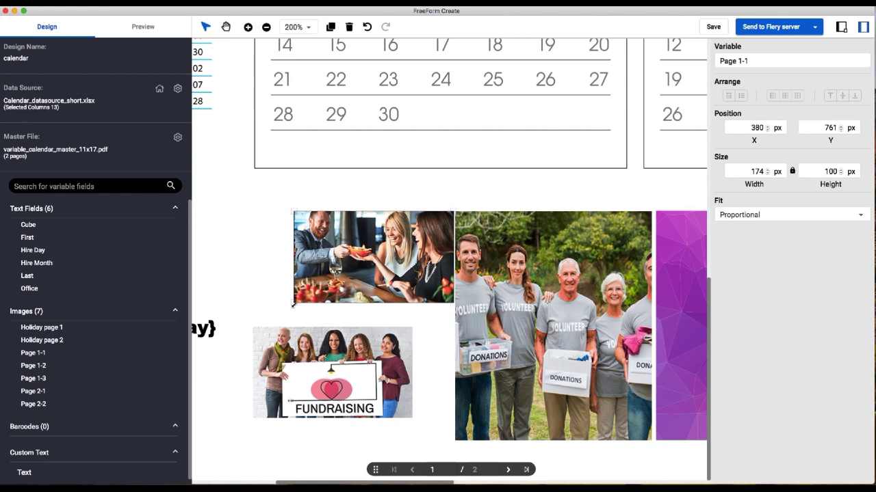
left_click_drag(293, 306, 242, 318)
left_click_drag(328, 371, 331, 377)
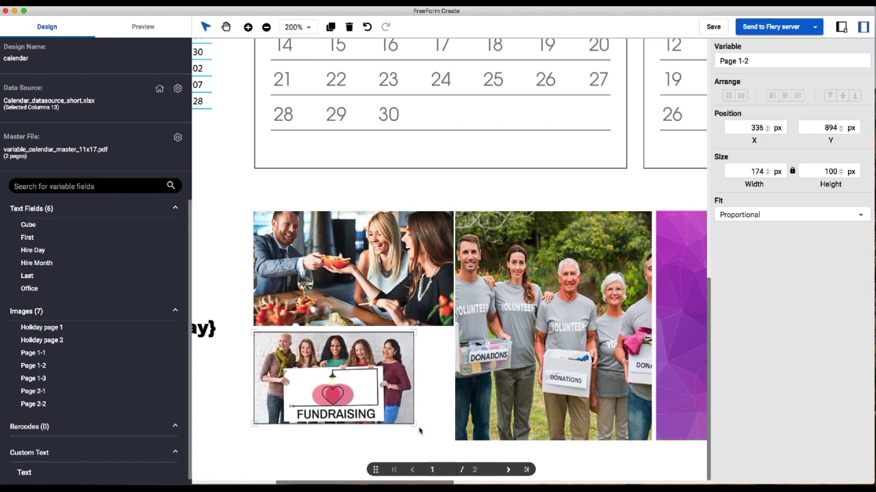
left_click_drag(417, 429, 438, 448)
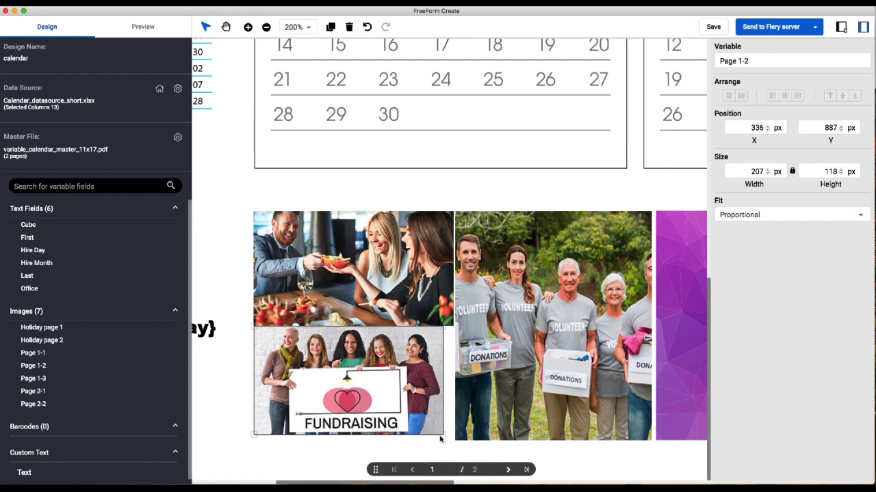
left_click_drag(442, 435, 452, 444)
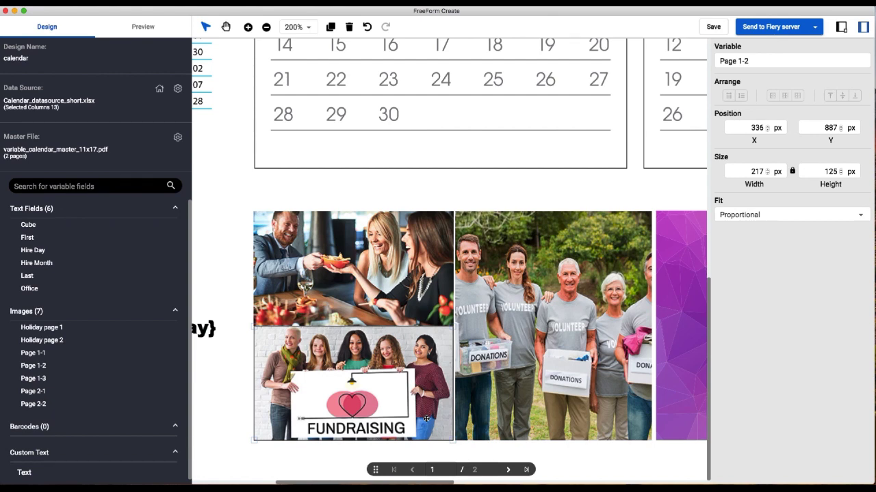
- Shrink the Page 1-1 photo slightly and shift the fundraising photo left
left_click(408, 250)
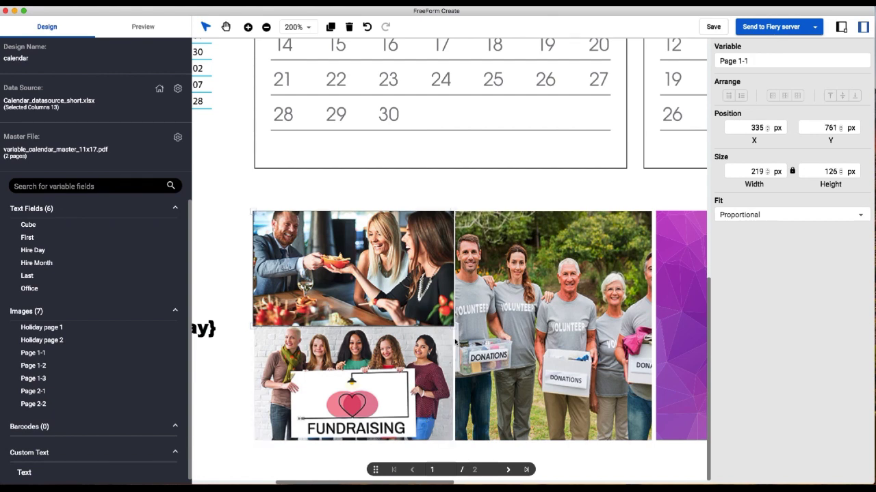
left_click(416, 359)
left_click(435, 279)
left_click_drag(453, 327, 435, 348)
left_click(433, 348)
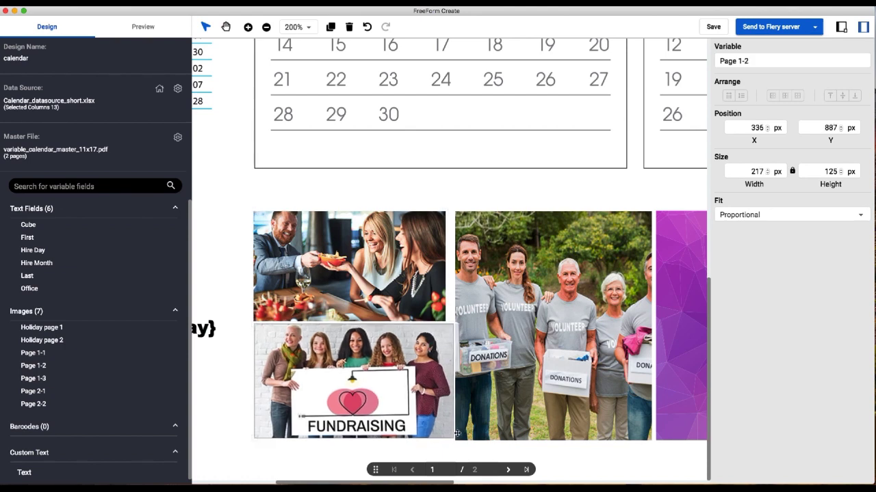
left_click_drag(457, 433, 418, 421)
- Nudge the Page 1-1 and fundraising photos into alignment with each other
left_click_drag(426, 286, 427, 295)
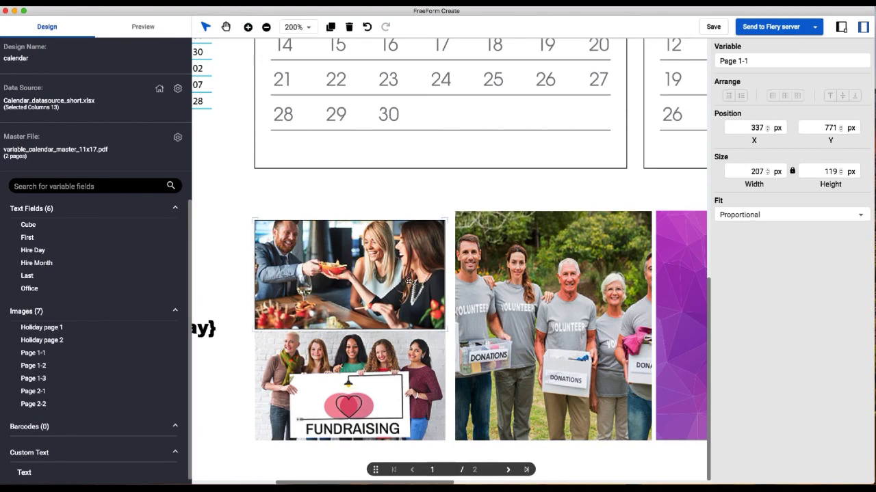
left_click_drag(411, 273, 412, 274)
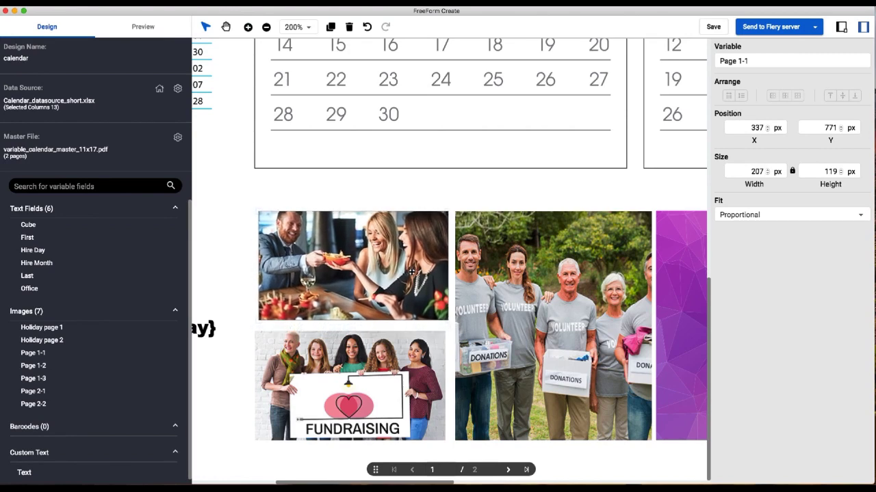
left_click(402, 368)
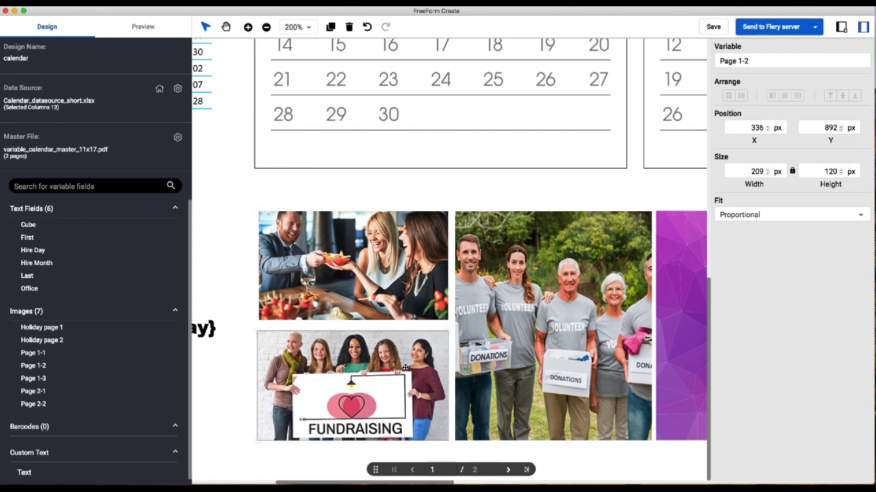
left_click_drag(404, 368, 406, 369)
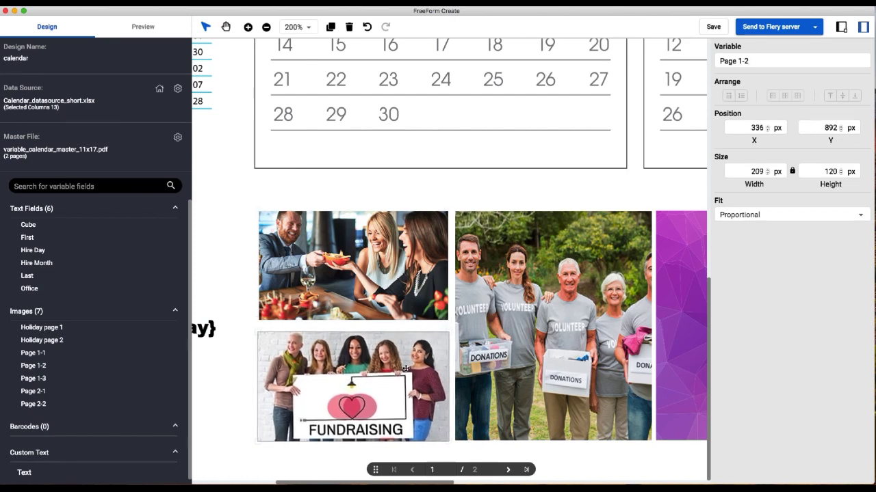
left_click_drag(406, 369, 405, 368)
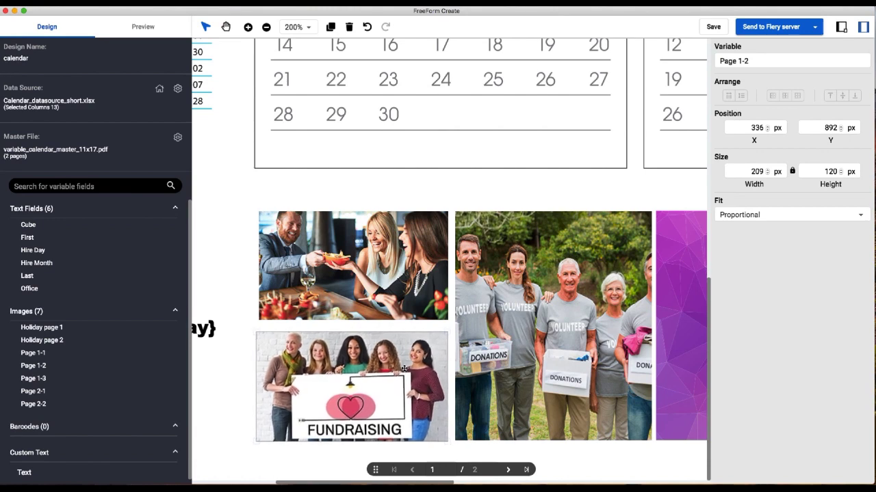
- Align the collage photos' bottom edges and top edges using Align Bottom and Align Top
left_click(527, 355, "shift")
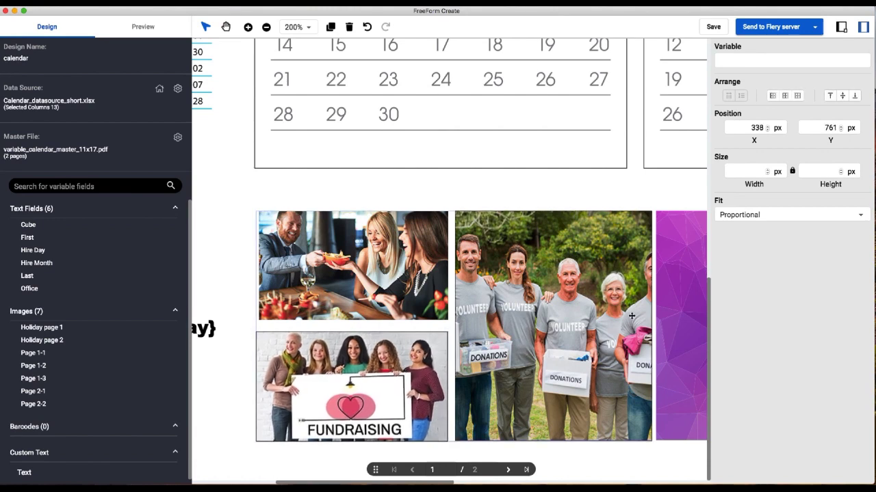
left_click(854, 95)
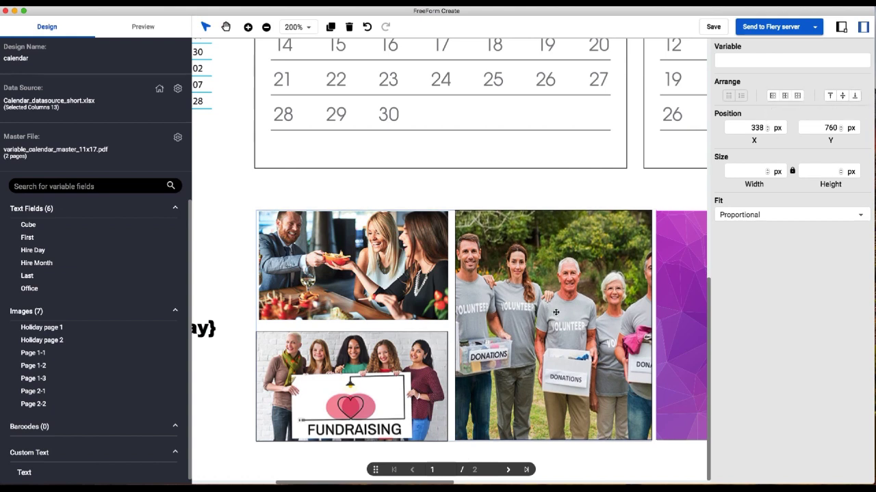
left_click(385, 204)
left_click(440, 257)
left_click(487, 237, "shift")
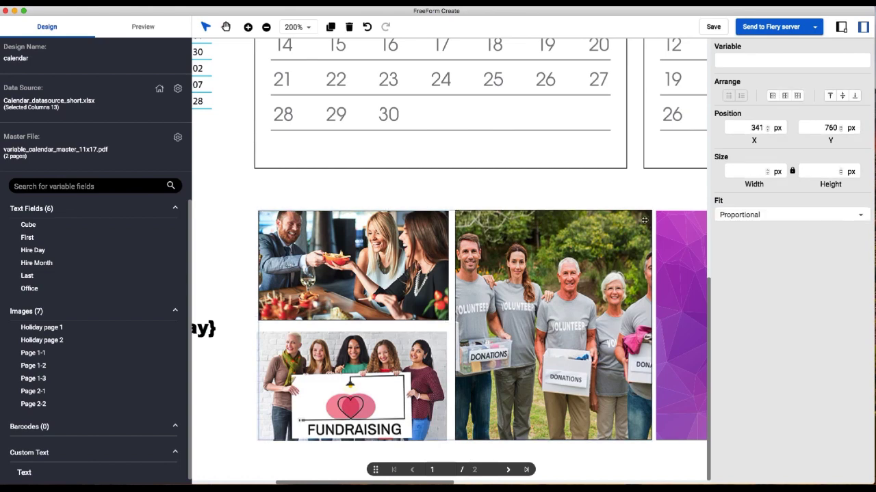
left_click(831, 97)
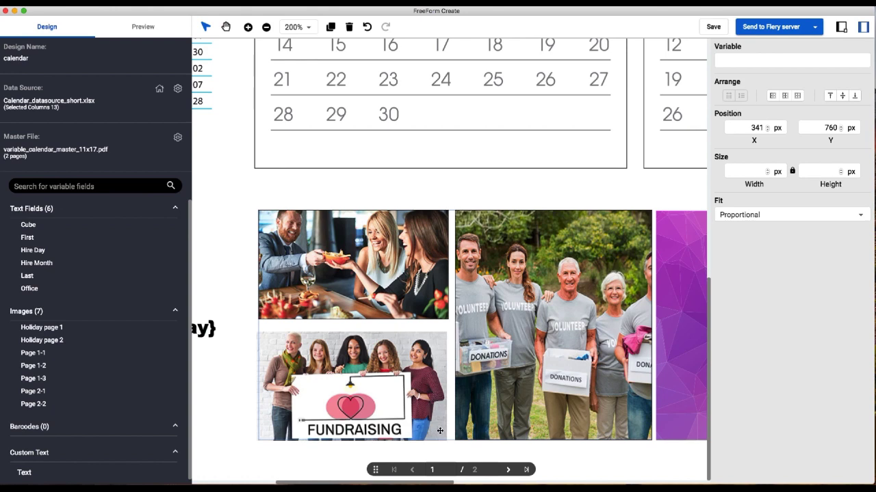
left_click(533, 461)
left_click(443, 433)
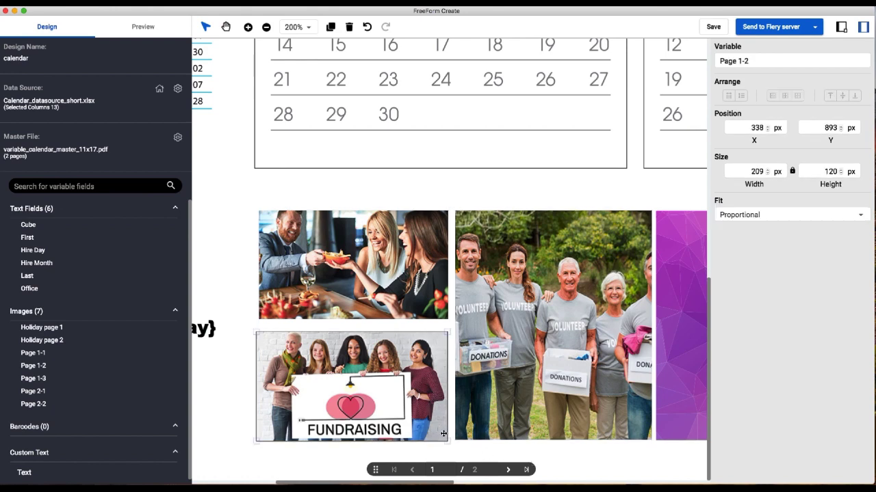
left_click(485, 428, "shift")
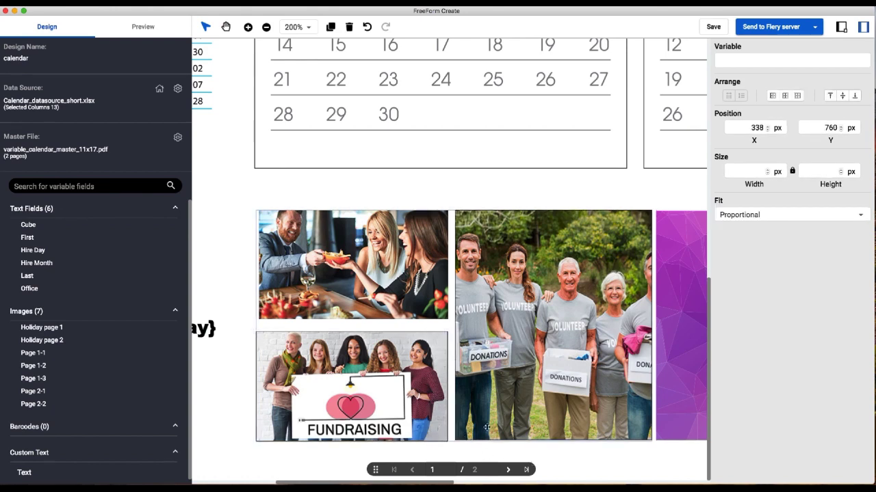
left_click(853, 98)
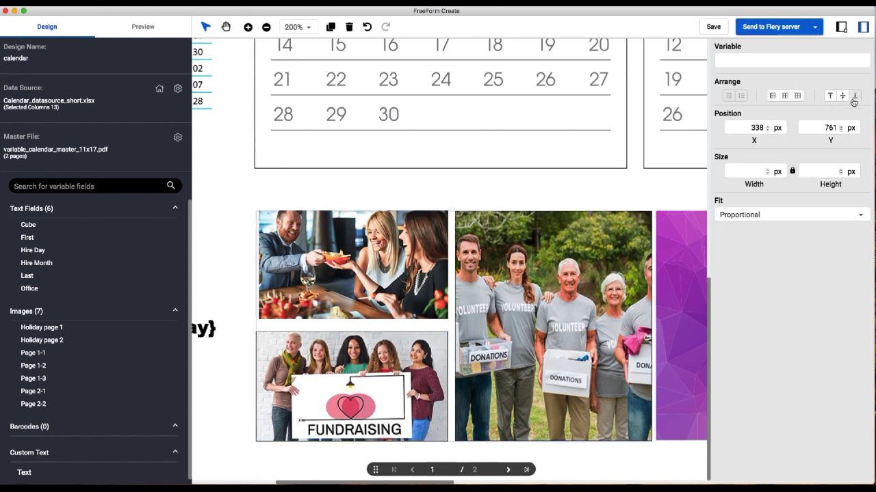
- Reposition the top-left dinner photo by a pixel or two, undoing an arrow-key nudge
left_click(599, 470)
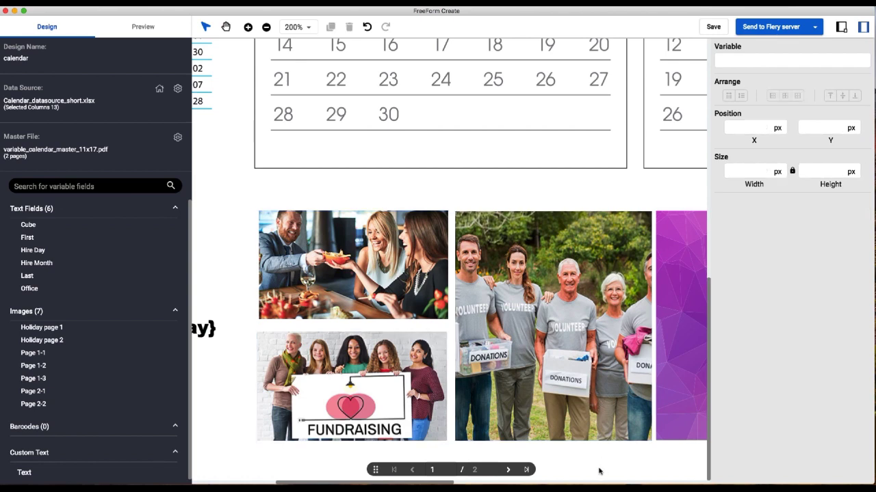
left_click(399, 252)
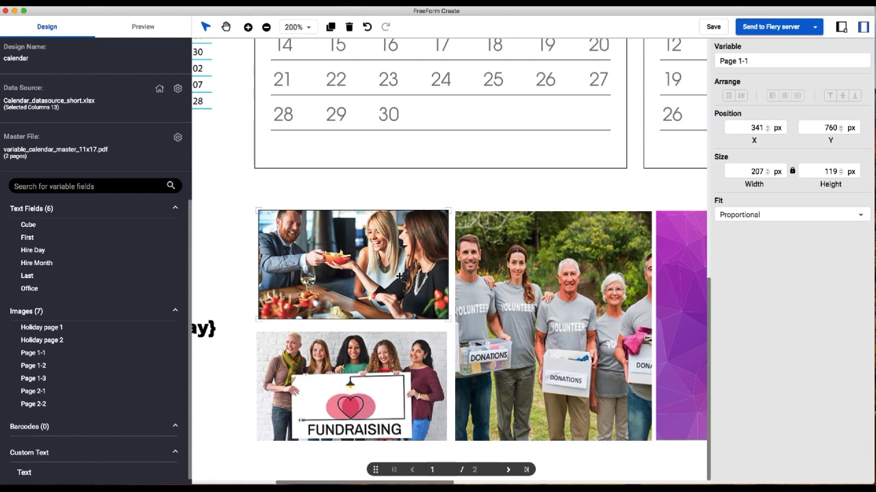
key("Right")
key("Right")
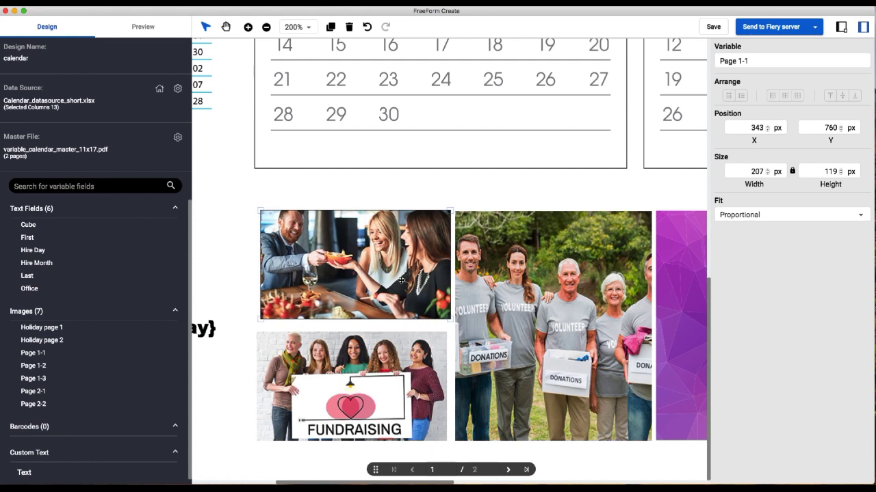
left_click(368, 27)
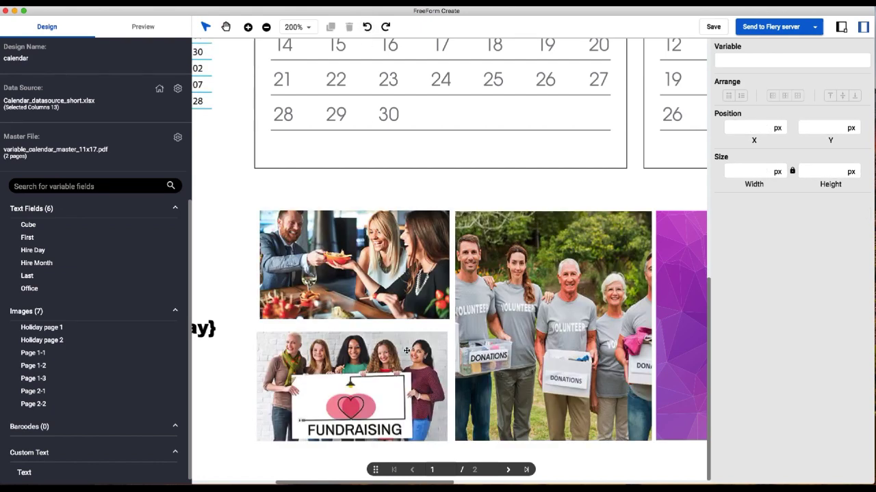
left_click(408, 299)
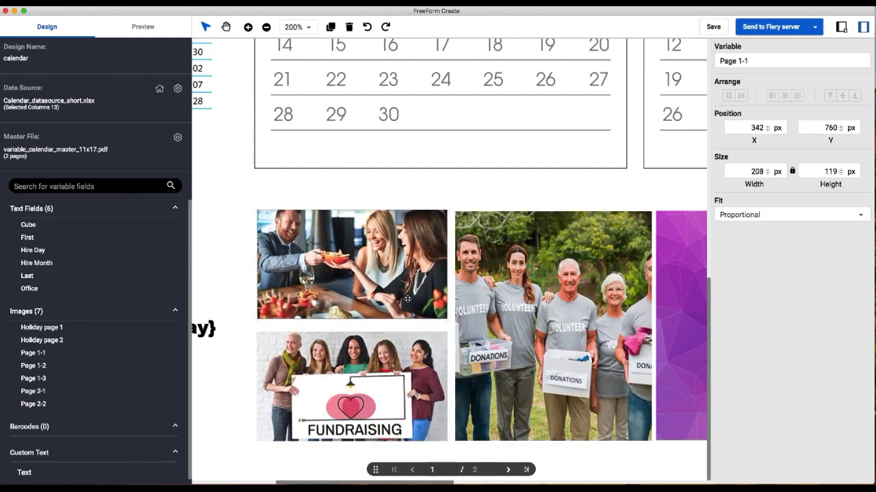
left_click_drag(407, 299, 405, 300)
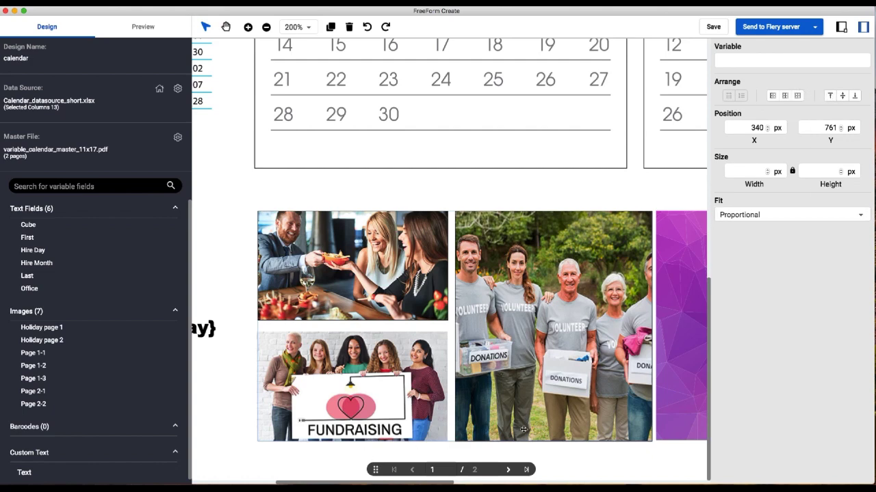
- Back on page 1, nudge the dinner and Fundraising left-column photos slightly right
left_click(526, 469)
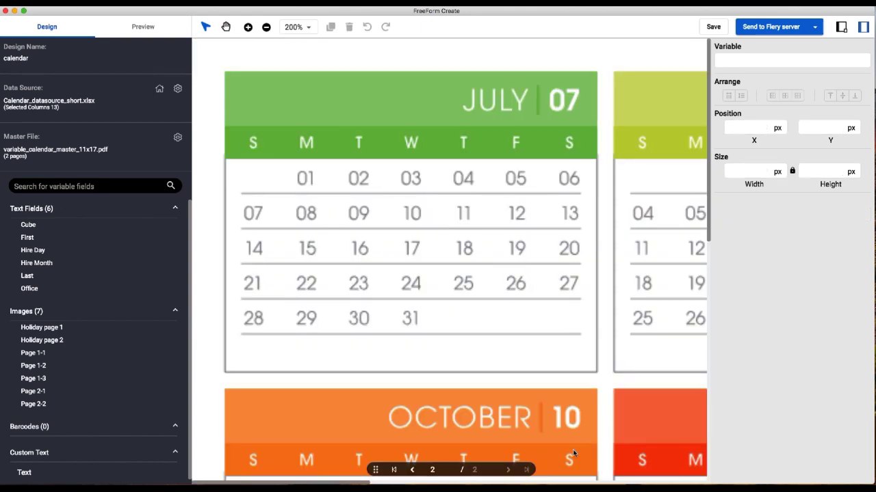
left_click(413, 471)
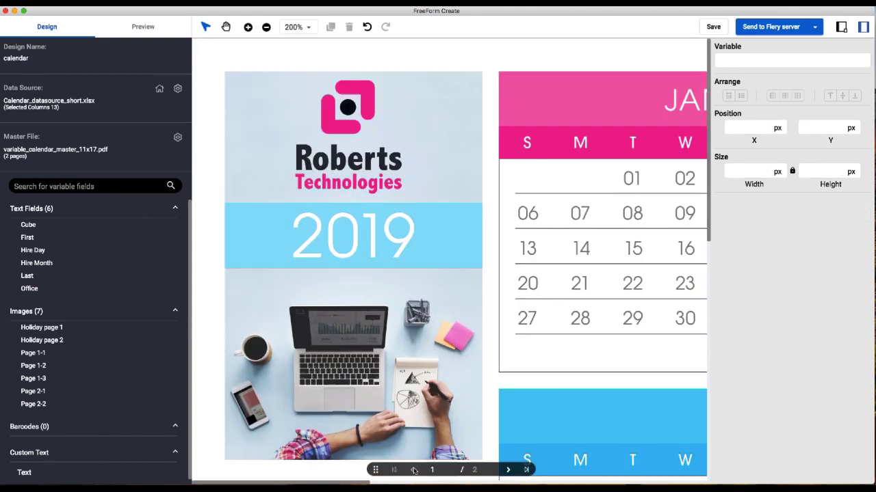
scroll(542, 417, "down", 5)
scroll(542, 418, "down", 1)
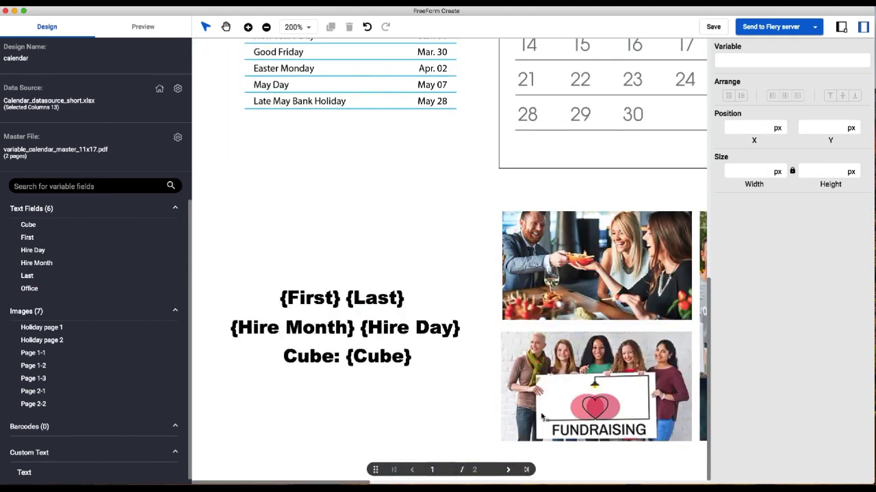
left_click_drag(350, 482, 430, 484)
left_click(449, 350)
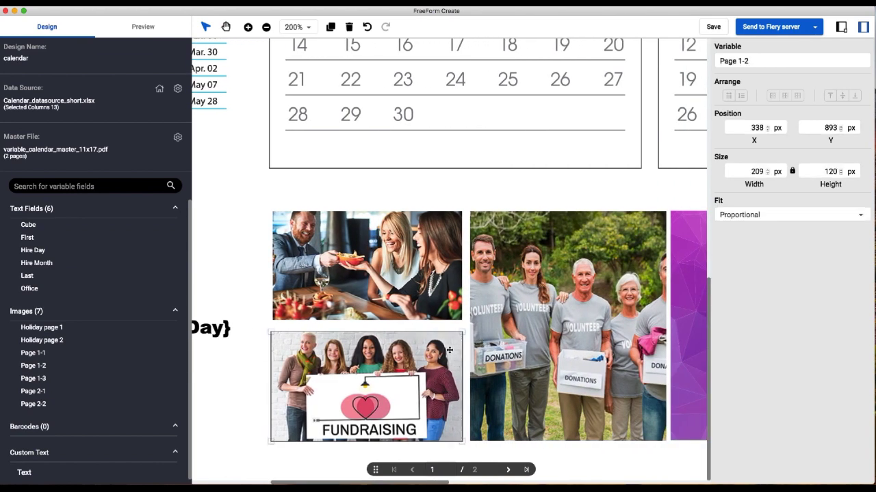
left_click(445, 263, "shift")
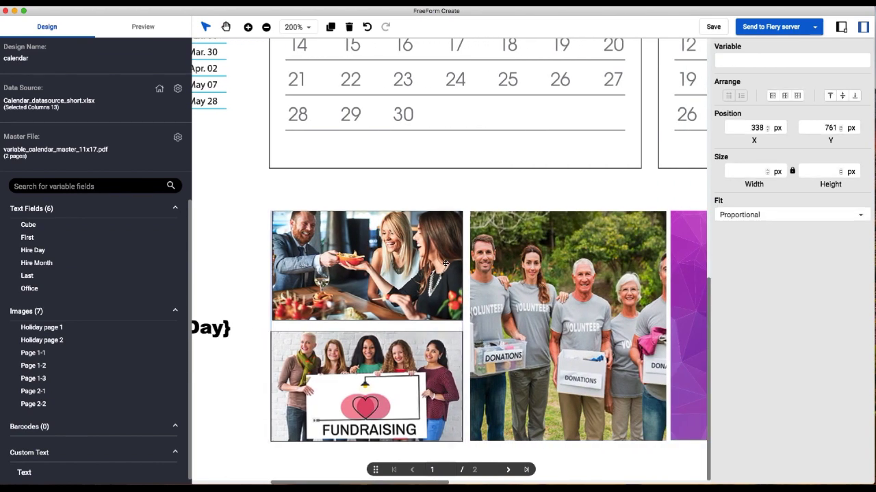
key("Right")
key("Right")
key("Right")
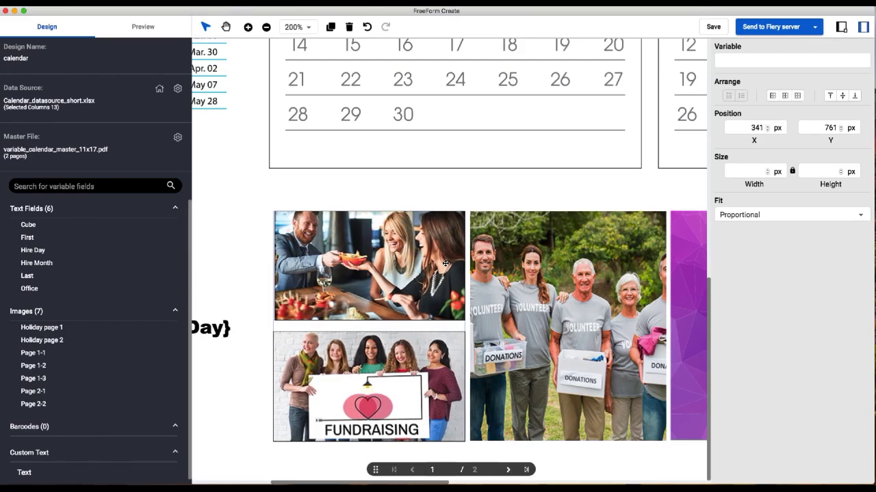
left_click(522, 451)
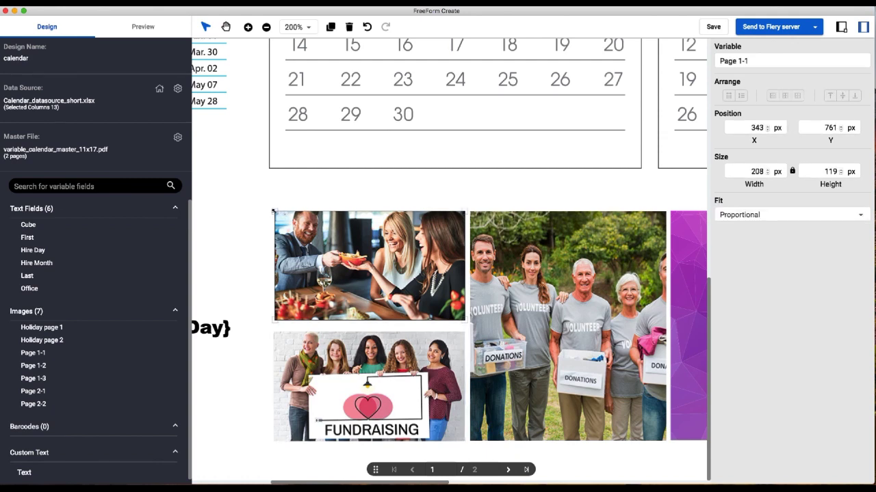
- Enlarge the dinner photo from its corner, widen the Fundraising photo leftward, and lower the dinner photo slightly
left_click_drag(273, 211, 268, 210)
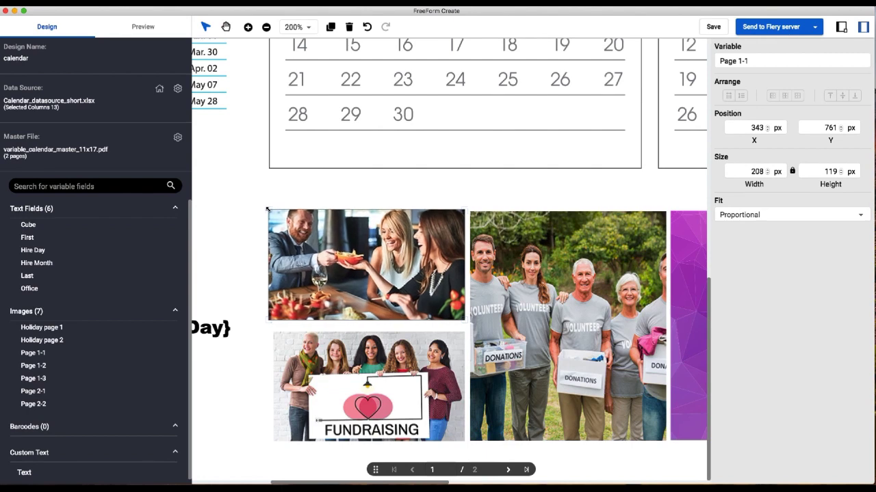
left_click(314, 348)
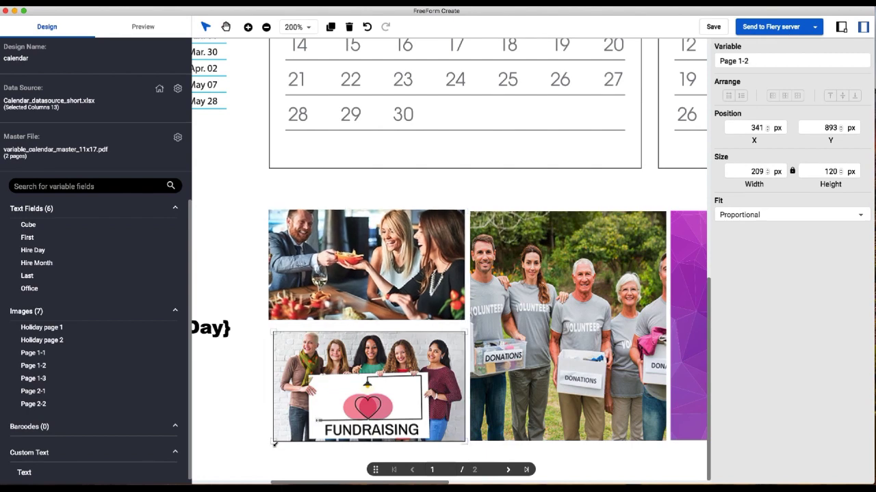
left_click_drag(271, 442, 266, 442)
left_click_drag(436, 261, 437, 262)
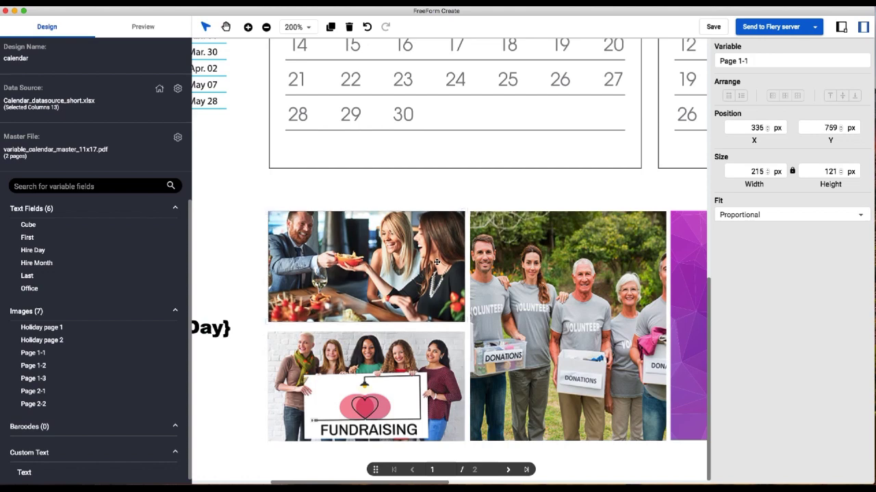
- Center-align the dinner and Fundraising photos on each other
left_click(450, 375)
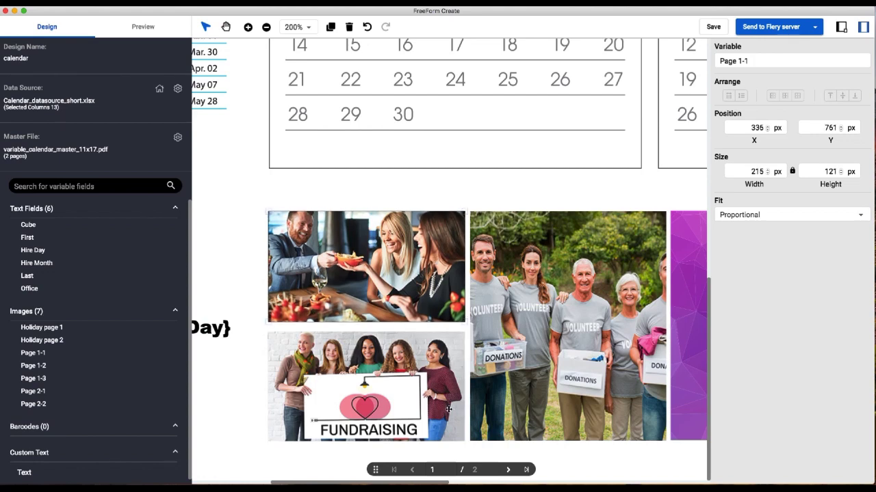
left_click(460, 284, "shift")
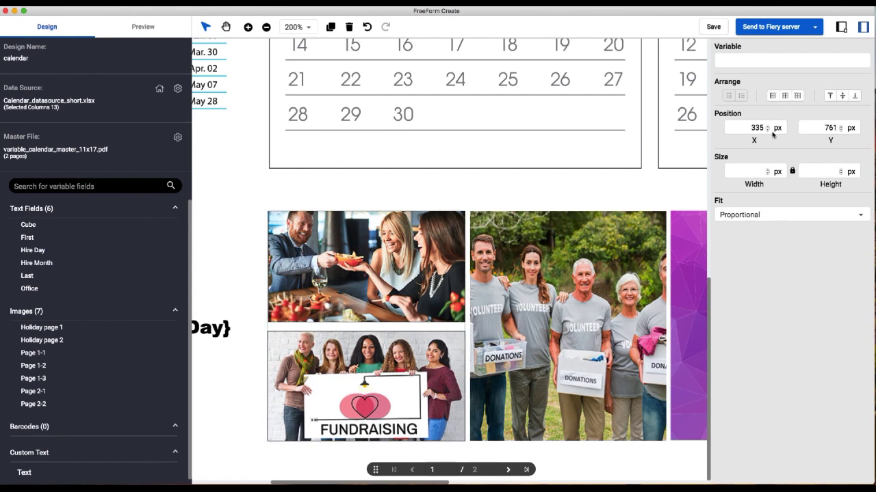
left_click(785, 97)
left_click(592, 453)
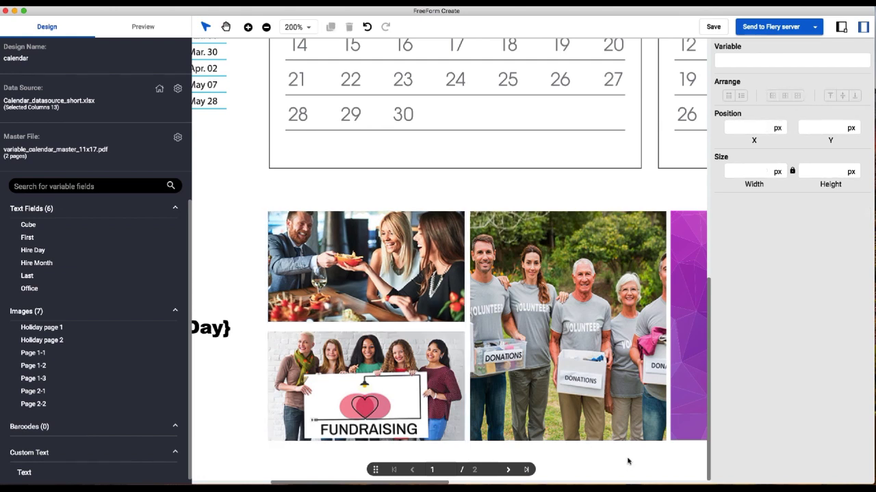
- Bottom-align the Fundraising and volunteer photos, and top-align the dinner and volunteer photos
left_click(457, 363)
left_click(524, 364, "shift")
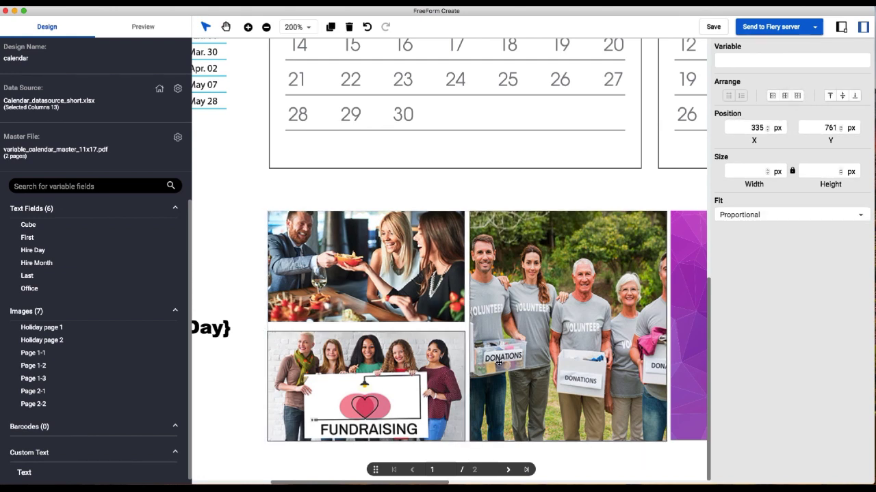
left_click(856, 101)
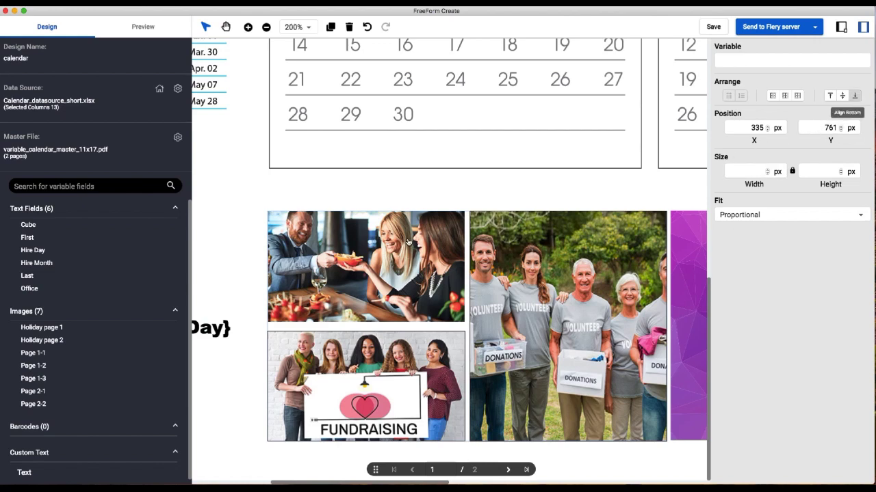
left_click(420, 456)
left_click(430, 277)
left_click(523, 238, "shift")
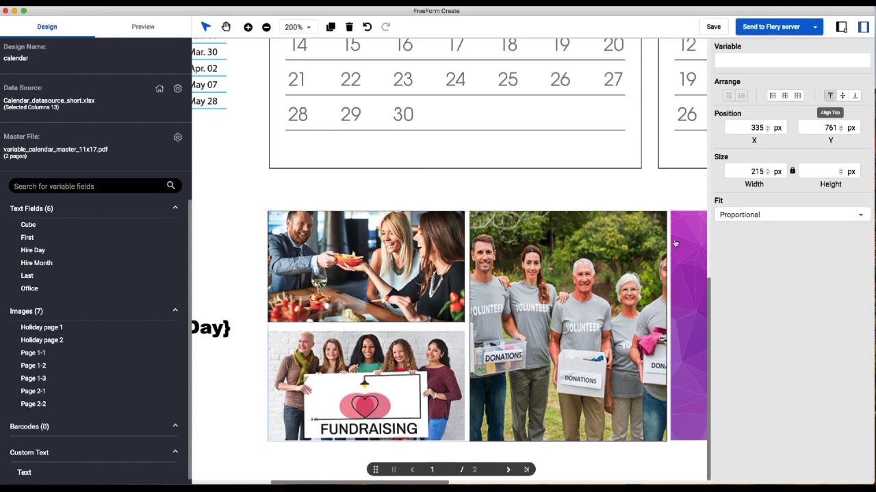
left_click(830, 96)
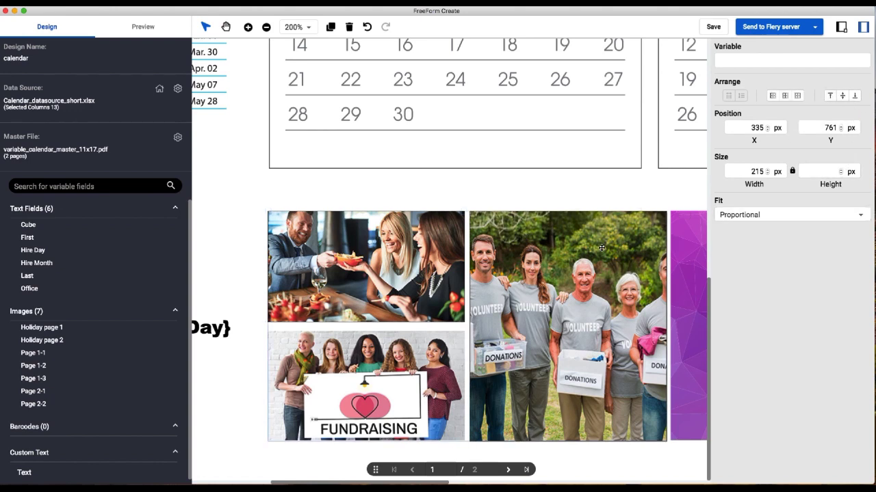
left_click(586, 194)
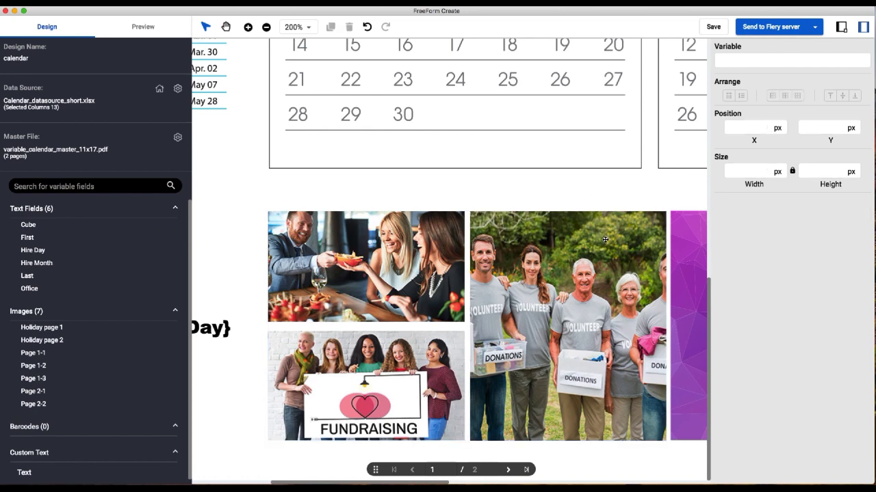
- Nudge the volunteer photo slightly left and save the design
left_click(605, 240)
key("Left")
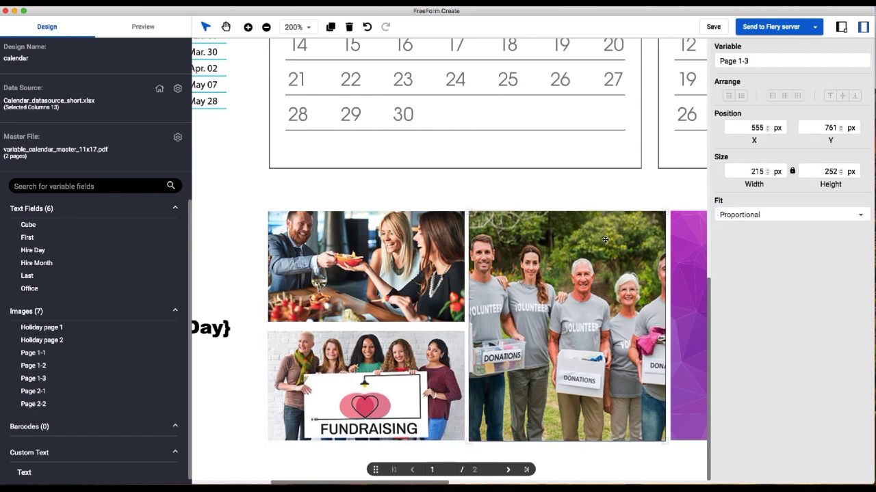
left_click(553, 459)
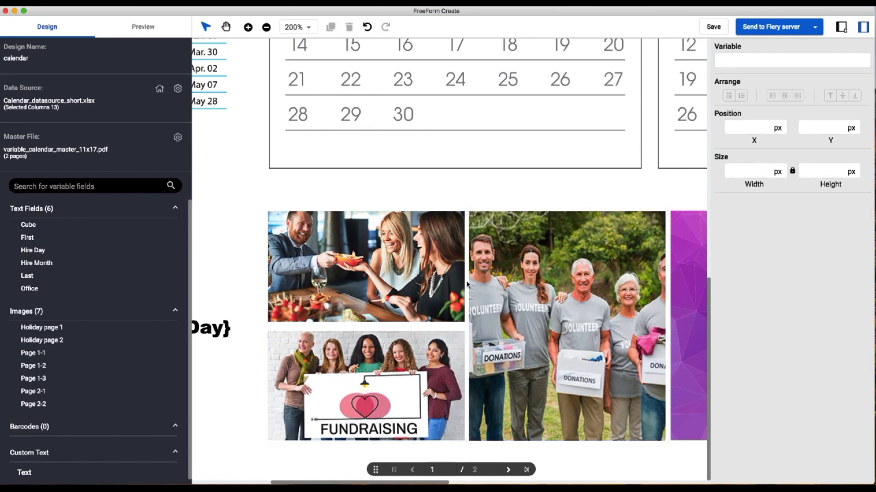
left_click(96, 3)
left_click(97, 52)
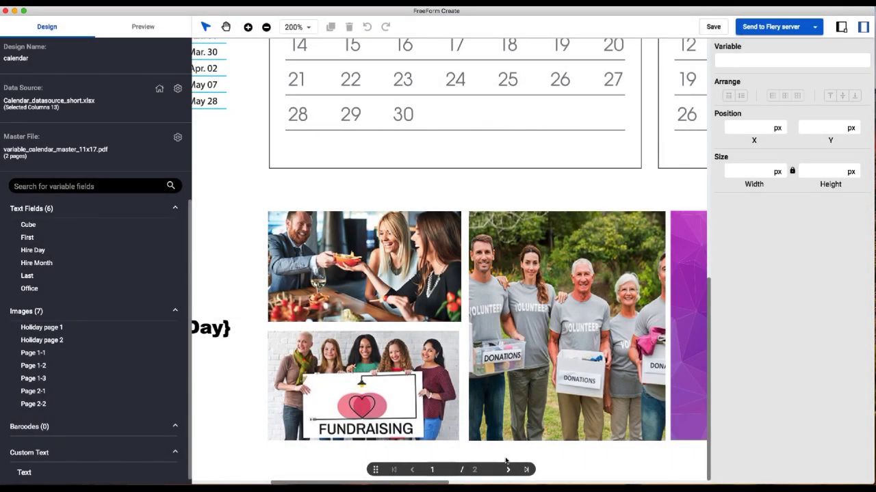
- On page 2, drop the Holiday page 2 image onto the canvas under the {Office} label
left_click(507, 469)
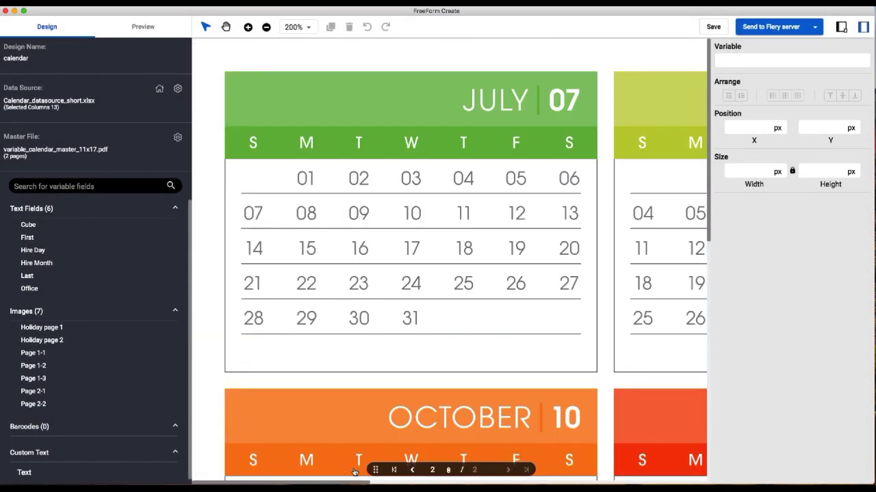
left_click_drag(345, 480, 718, 464)
left_click_drag(708, 132, 701, 294)
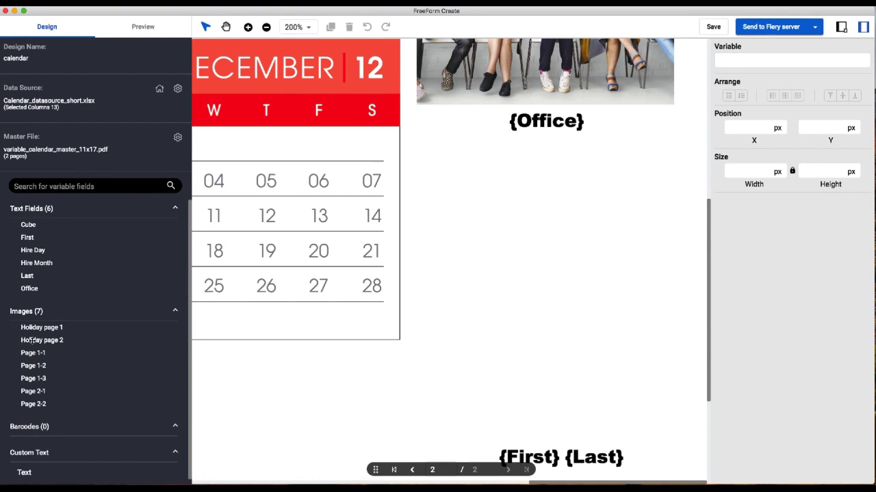
left_click_drag(30, 341, 545, 193)
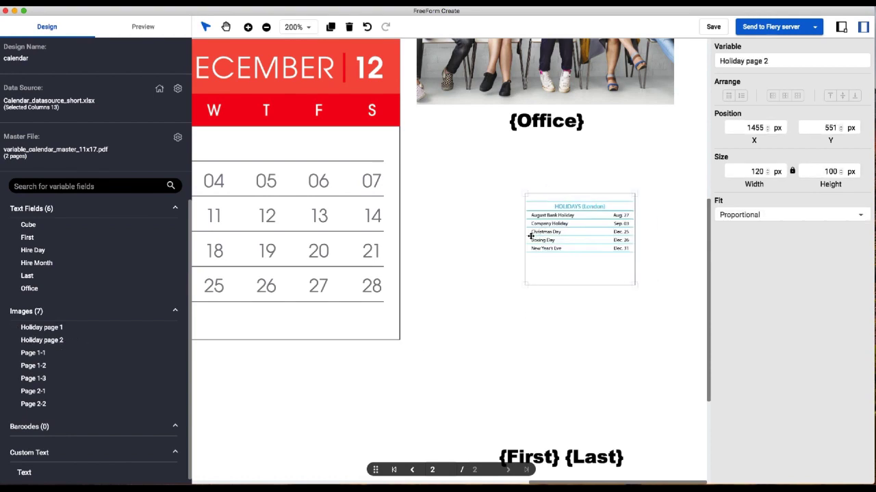
left_click_drag(523, 235, 420, 202)
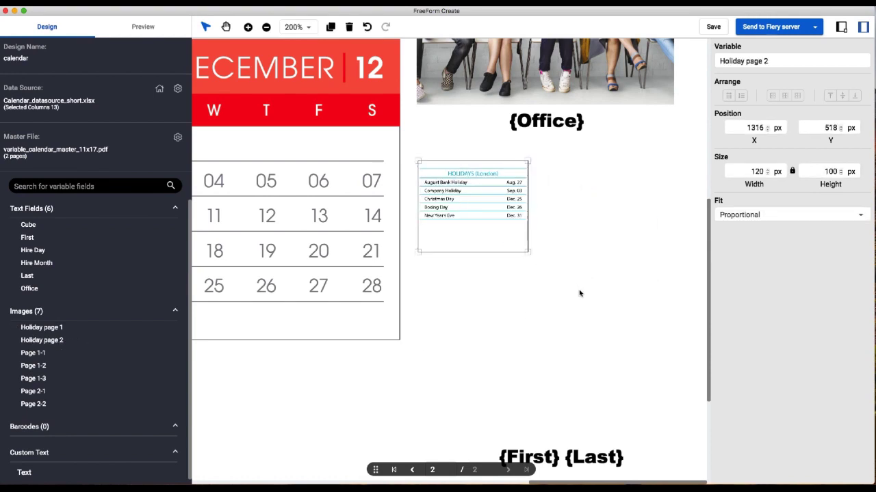
- Enlarge the holiday table proportionally to about 226 × 188 px and shift it slightly right
left_click_drag(528, 252, 573, 275)
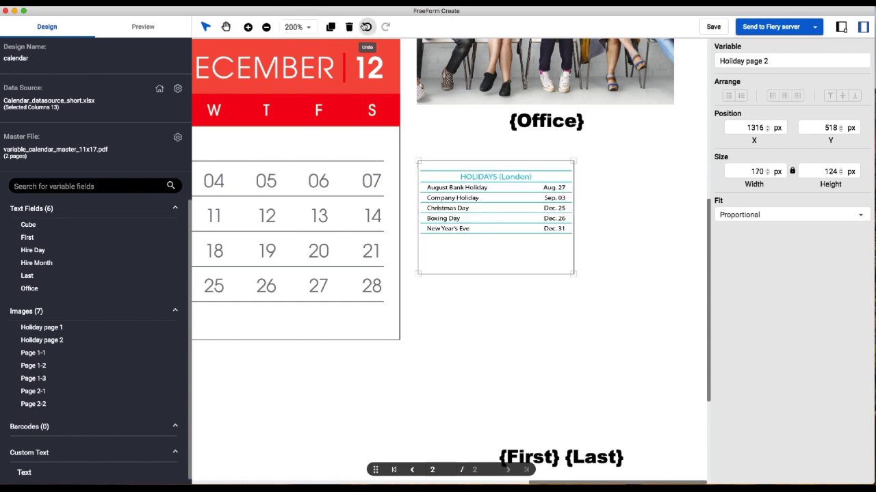
left_click(367, 27)
left_click(477, 202)
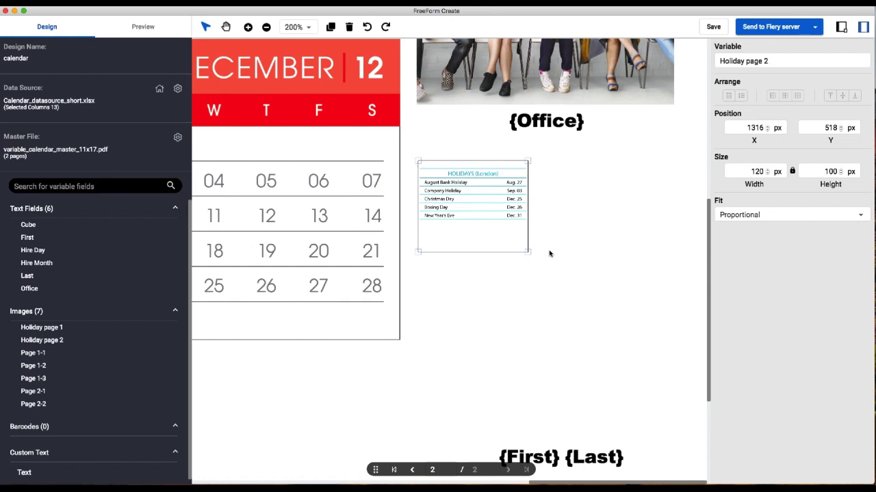
left_click_drag(530, 255, 636, 322)
left_click_drag(563, 264, 582, 253)
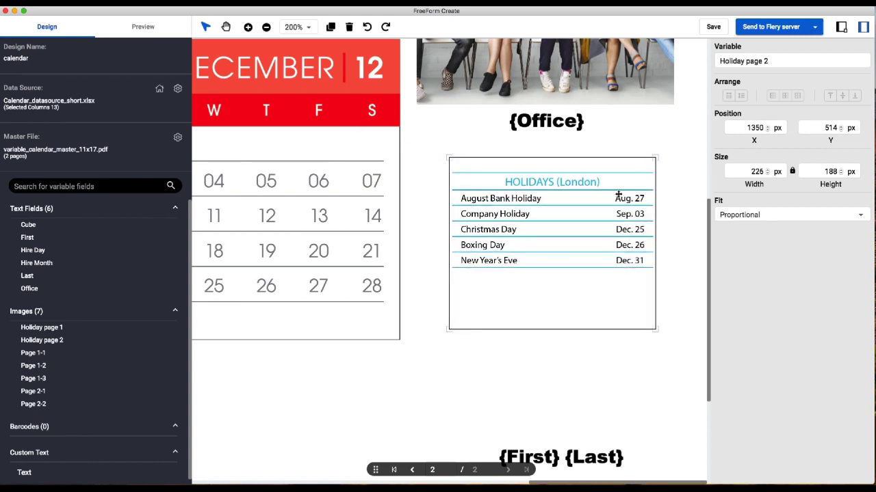
left_click_drag(584, 226, 584, 227)
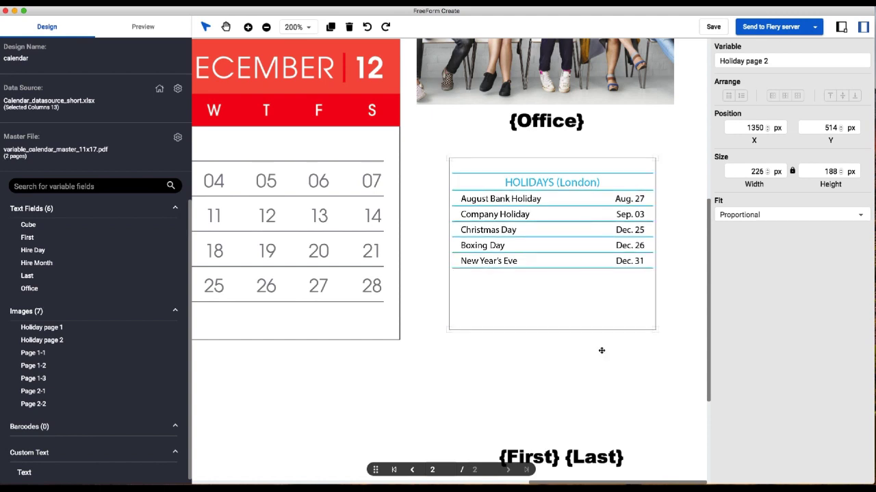
left_click_drag(709, 293, 710, 372)
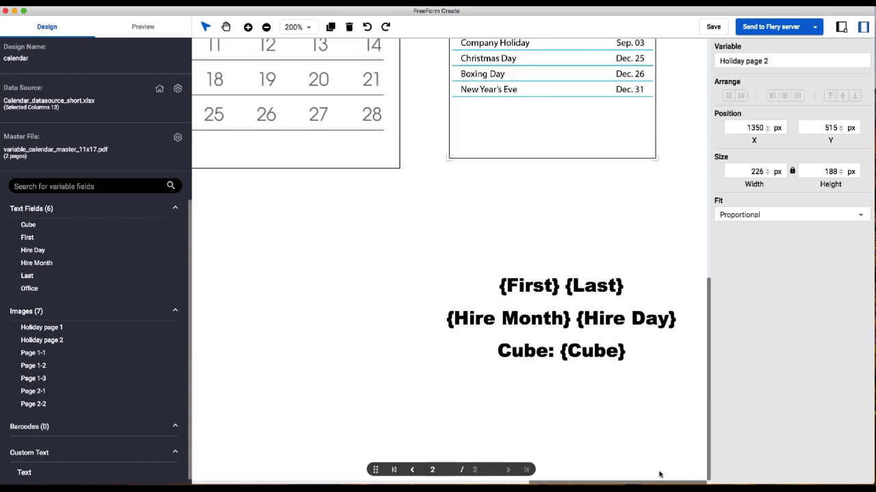
left_click_drag(662, 483, 574, 481)
- Place the Page 2-1 and Page 2-2 photos side by side on page 2
scroll(54, 376, "down", 1)
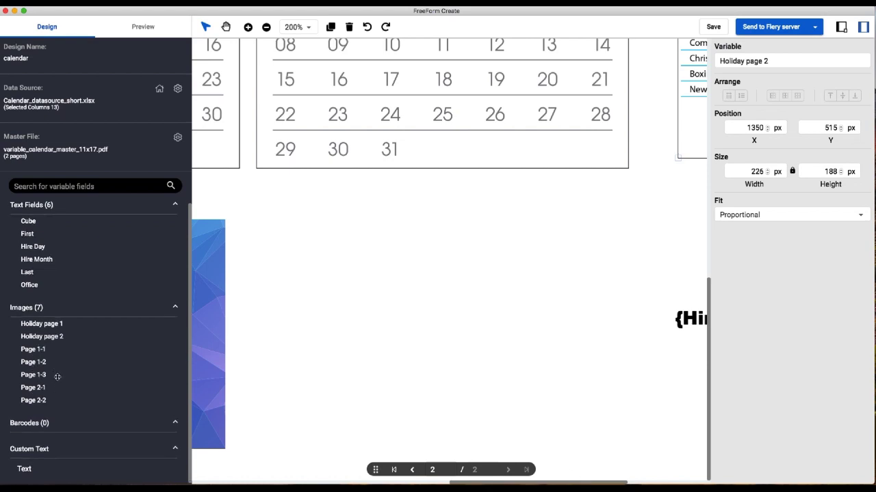
left_click(324, 281)
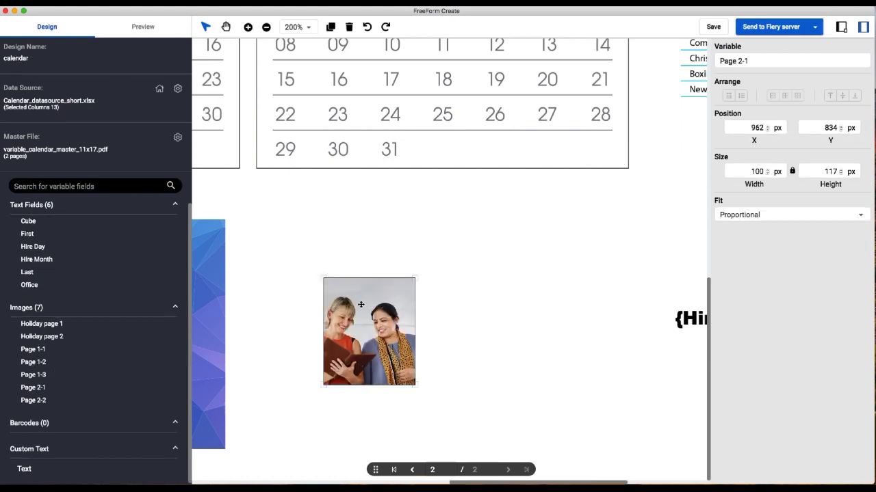
left_click_drag(324, 281, 285, 246)
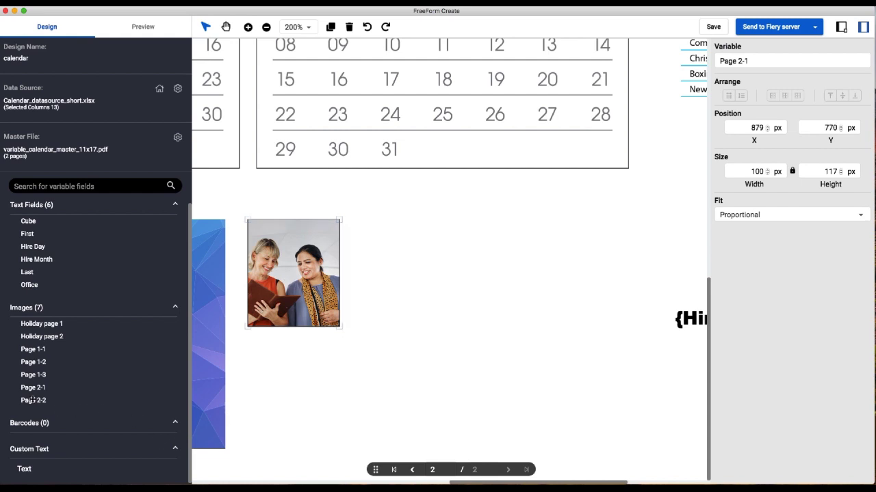
left_click_drag(31, 400, 431, 276)
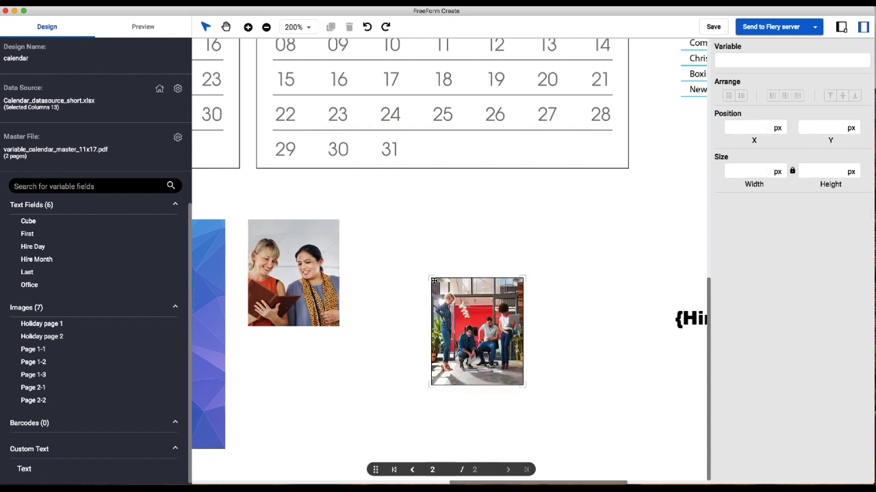
left_click_drag(470, 307, 446, 251)
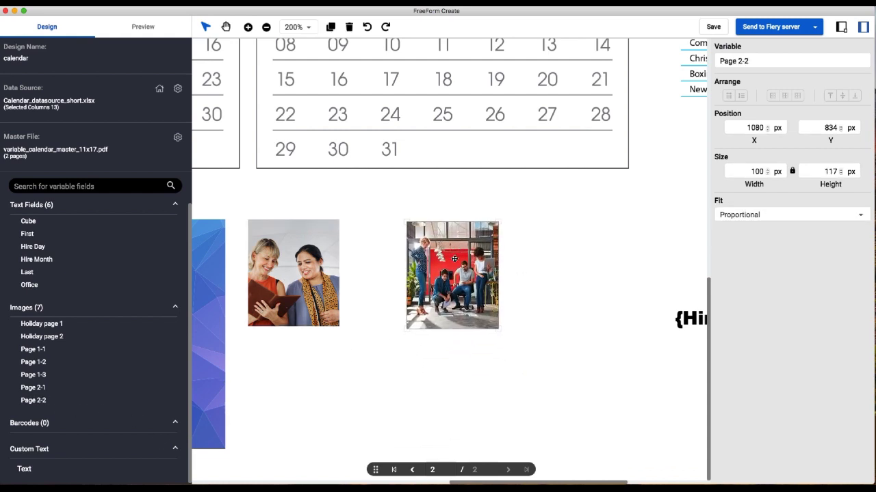
- Enlarge both Page 2-1 and Page 2-2 photos to about 217 × 254 px
left_click(315, 257)
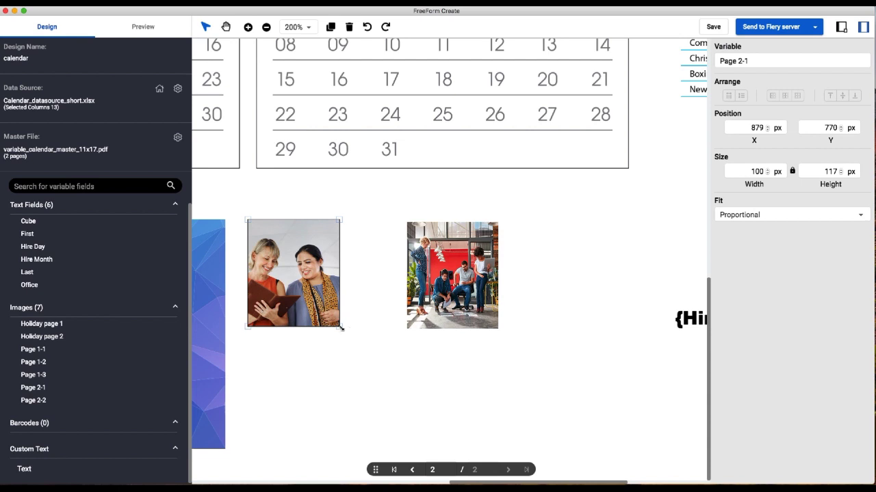
left_click_drag(341, 328, 444, 450)
left_click_drag(380, 385, 371, 377)
left_click(506, 288)
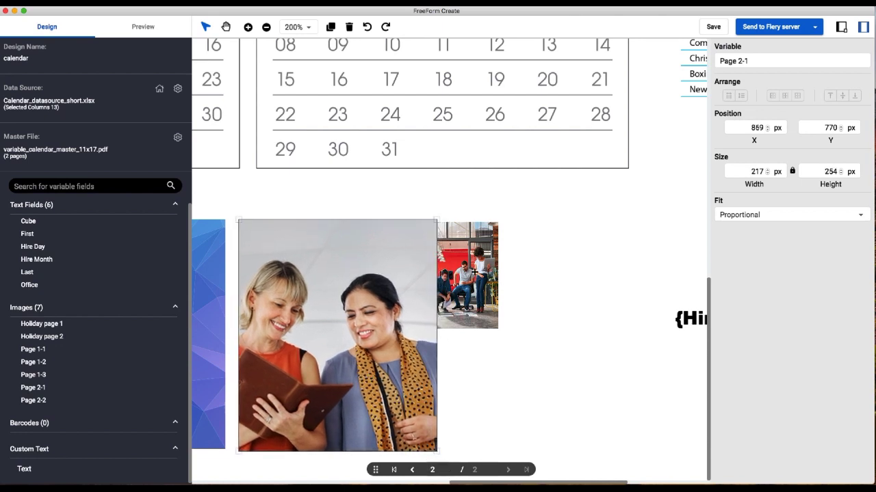
left_click_drag(513, 276, 576, 283)
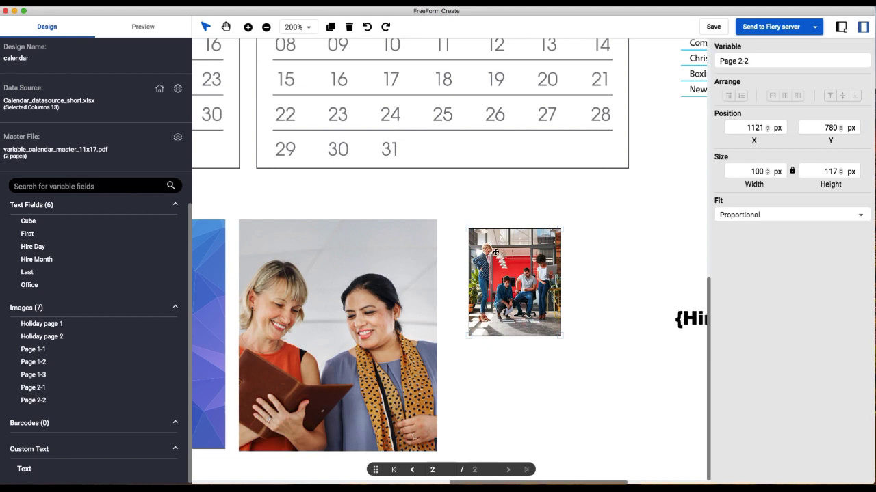
left_click_drag(496, 252, 471, 243)
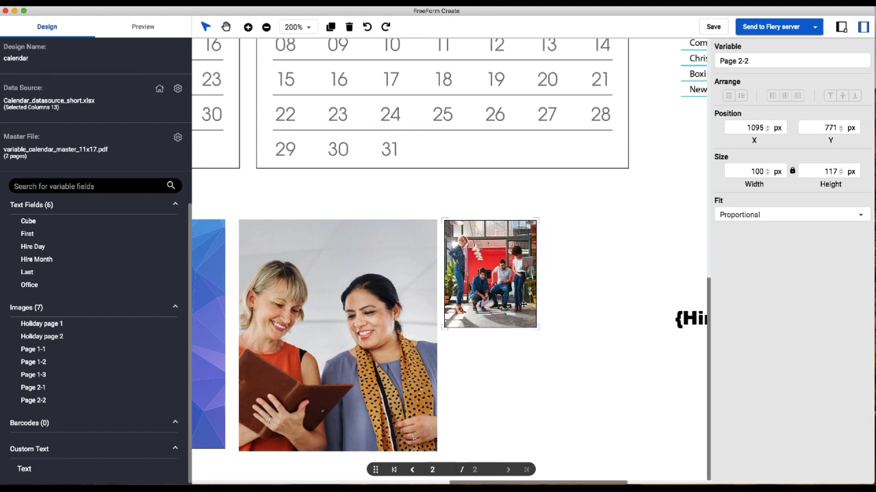
left_click_drag(537, 329, 639, 457)
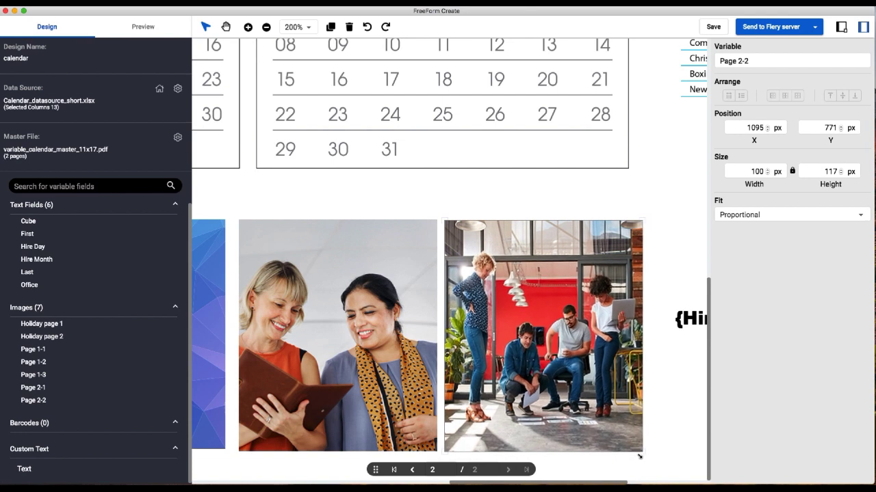
left_click_drag(286, 294, 279, 284)
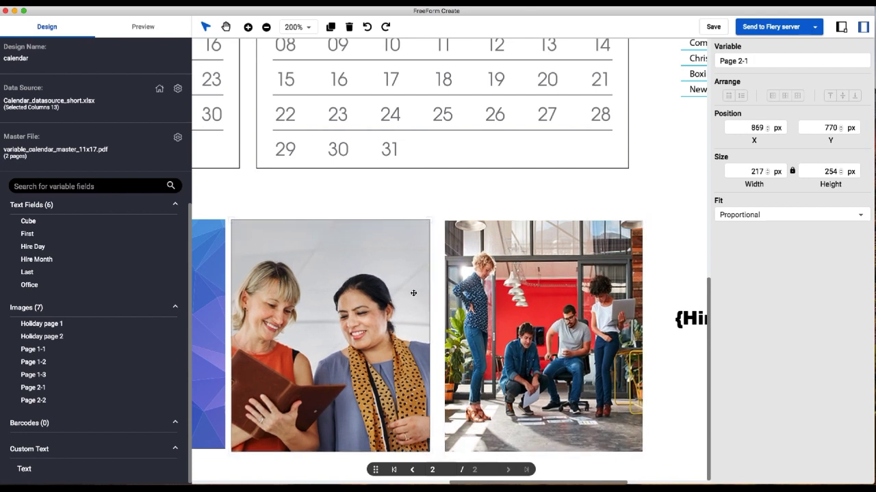
- Fine-tune the Page 2-2 position and top-align both photos
left_click(495, 261)
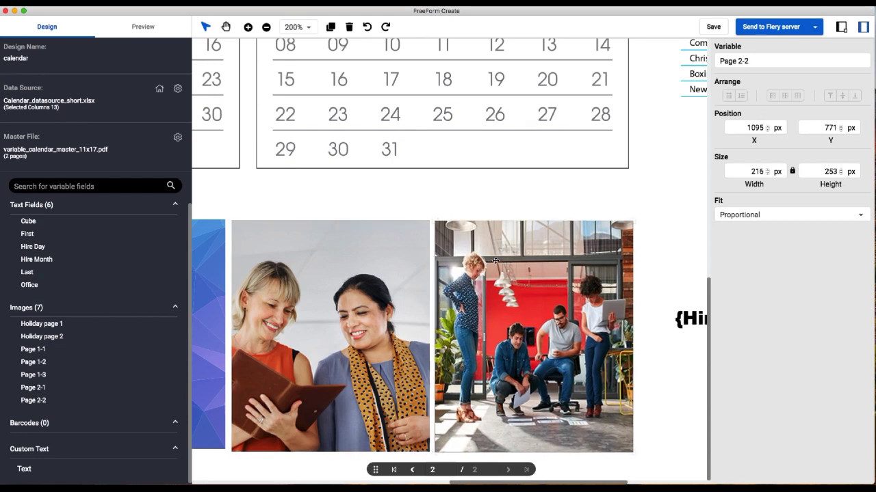
mouse_move(495, 261)
left_mouse_down()
mouse_move(503, 260)
mouse_move(492, 261)
left_mouse_up()
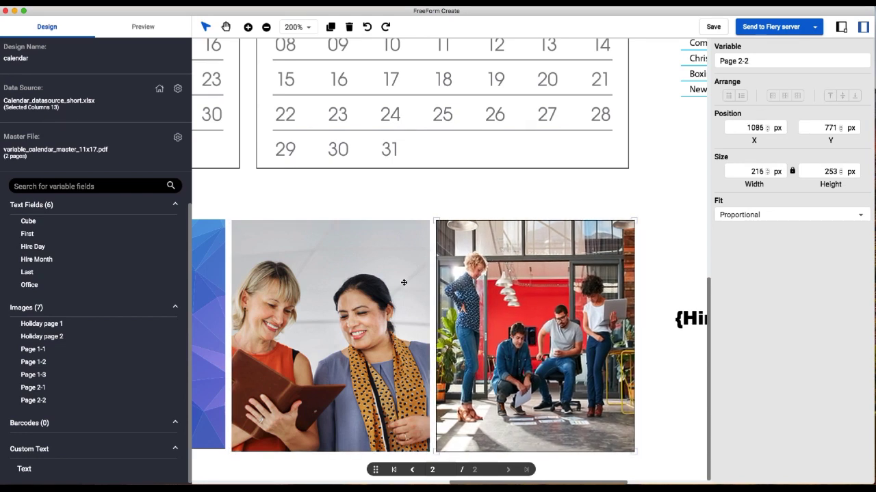
left_click(362, 279, "shift")
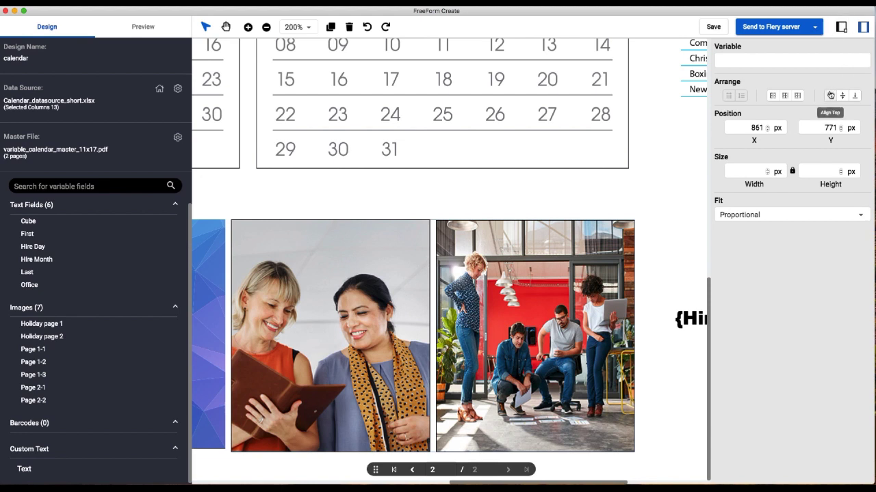
left_click(829, 95)
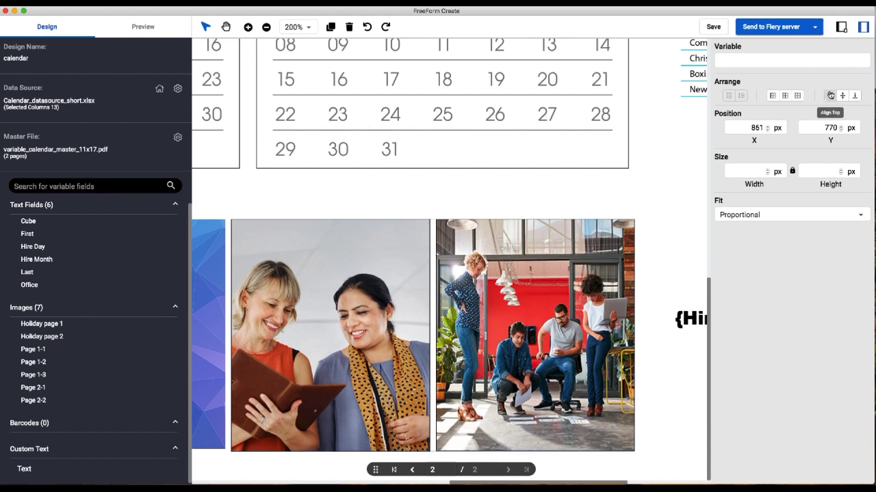
left_click(669, 460)
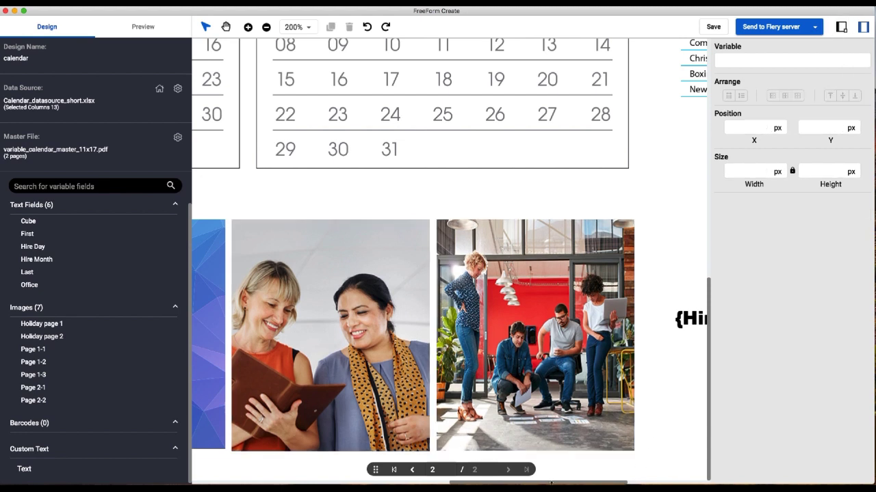
left_click_drag(551, 483, 613, 483)
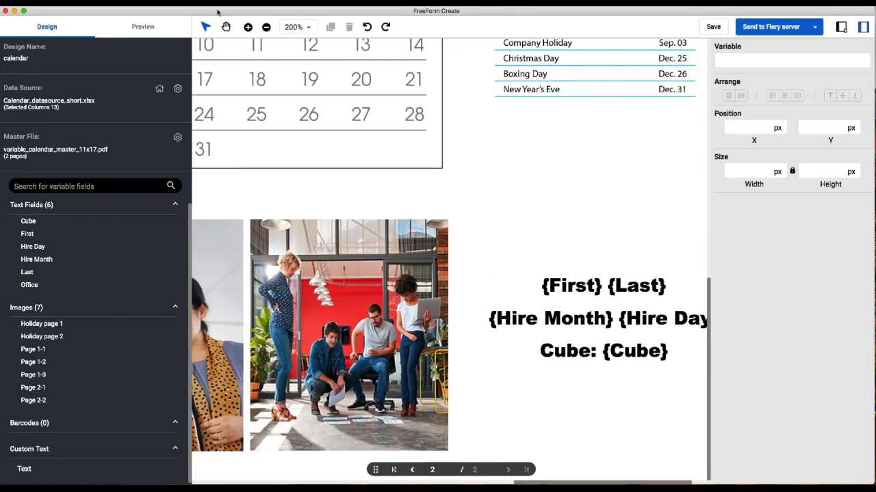
- Zoom out to 100% and nudge the {First} {Last}, hire-date and Cube text boxes down and left
left_click(266, 27)
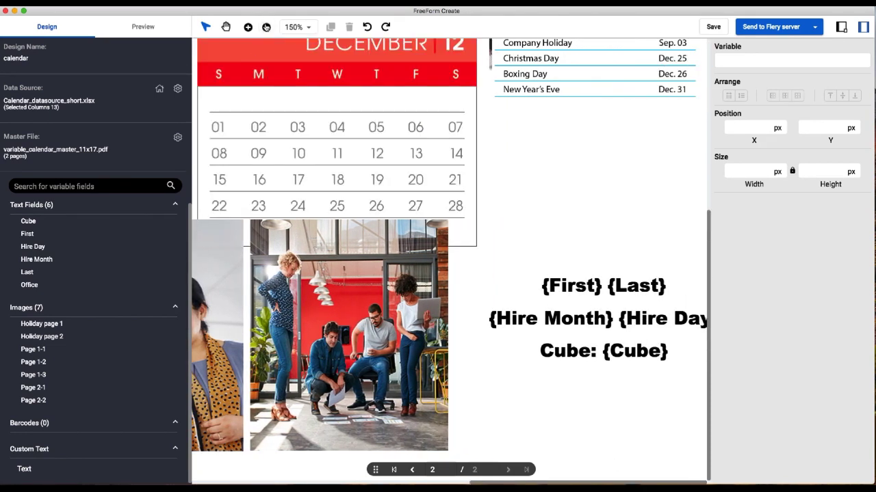
left_click(266, 27)
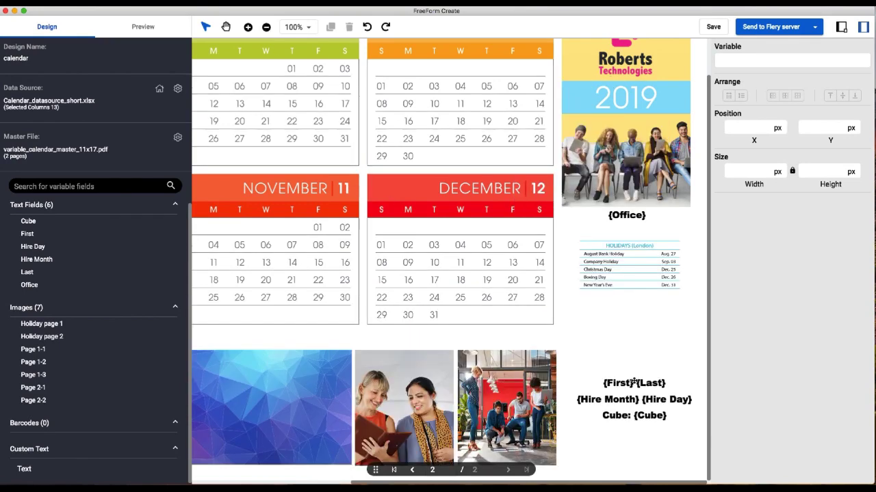
left_click(634, 383)
left_click(638, 401, "shift")
left_click(638, 420, "shift")
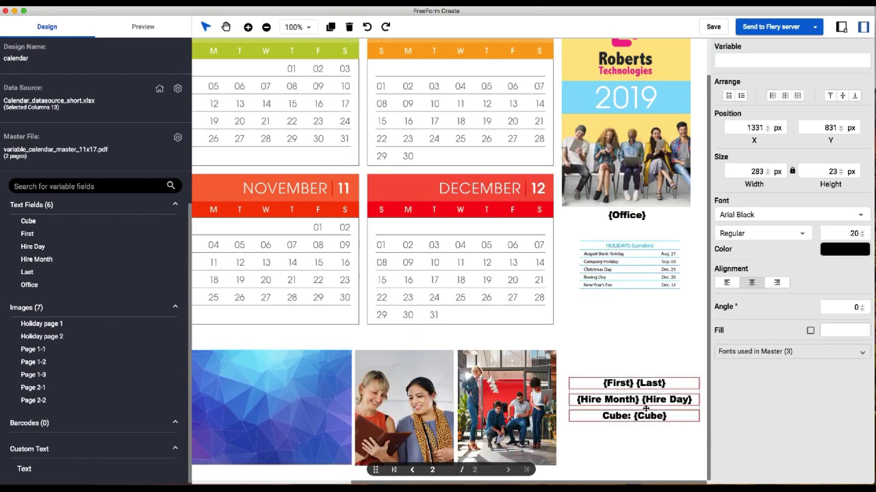
key("Down")
key("Down")
key("Down")
key("Down")
key("Down")
key("Down")
key("Down")
key("Down")
key("Down")
key("Down")
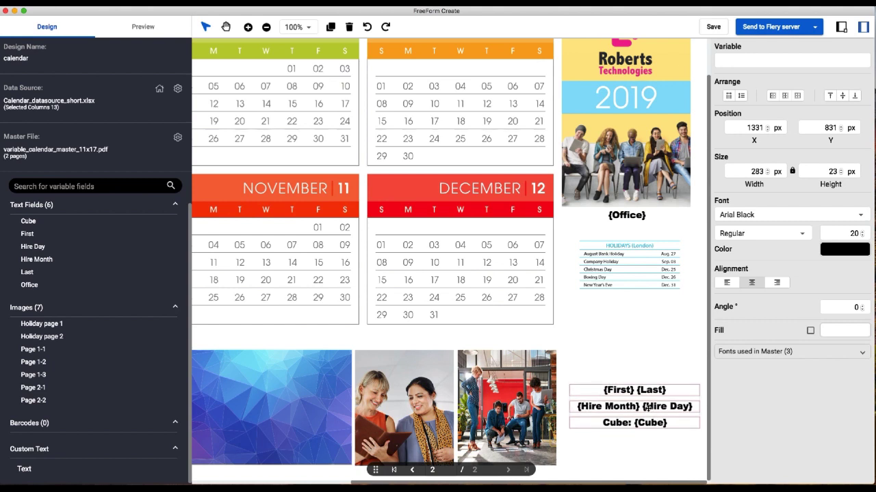
key("Left")
key("Left")
key("Left")
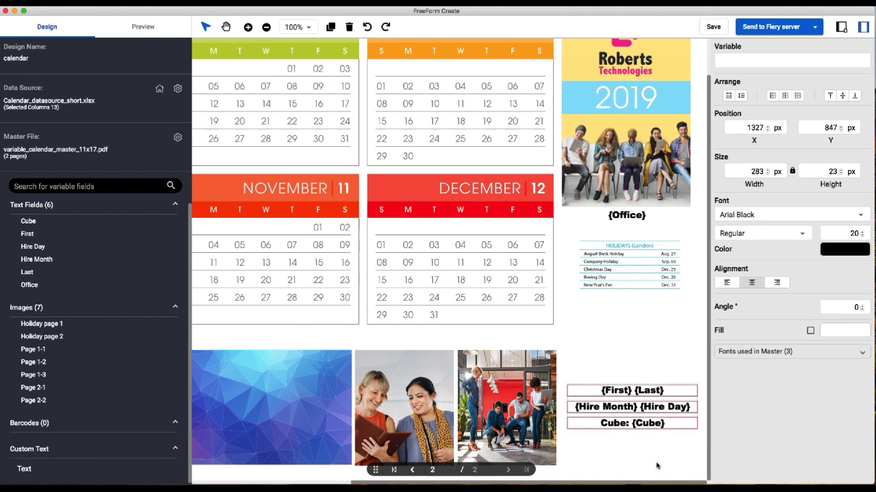
left_click(651, 462)
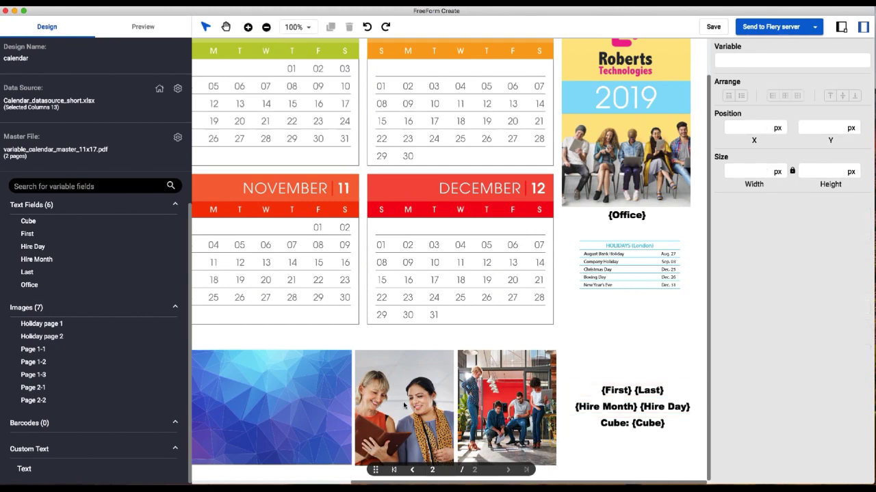
- On page 1, shift the name, hire-date and cube text boxes slightly right and up, then save
left_click(413, 470)
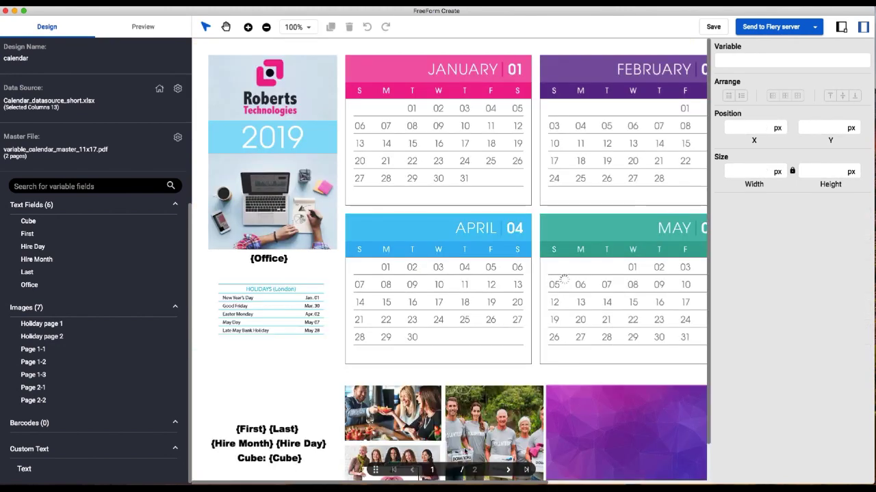
scroll(317, 382, "down", 1)
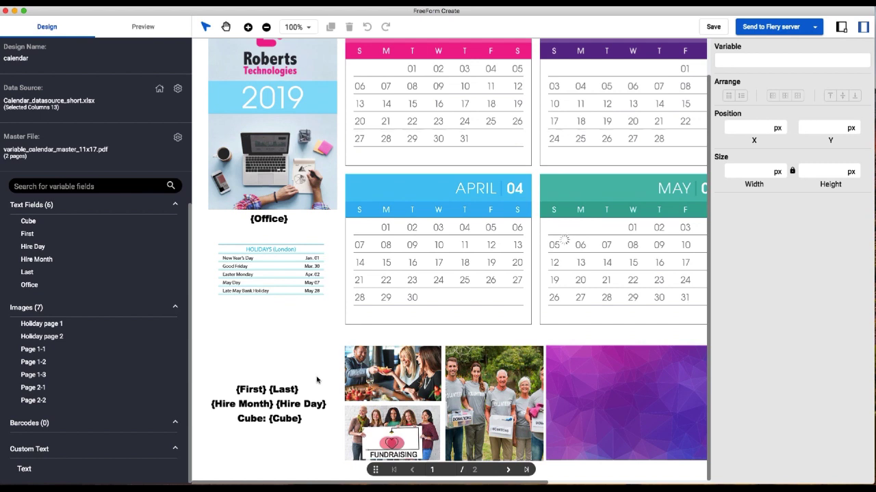
left_click(279, 405)
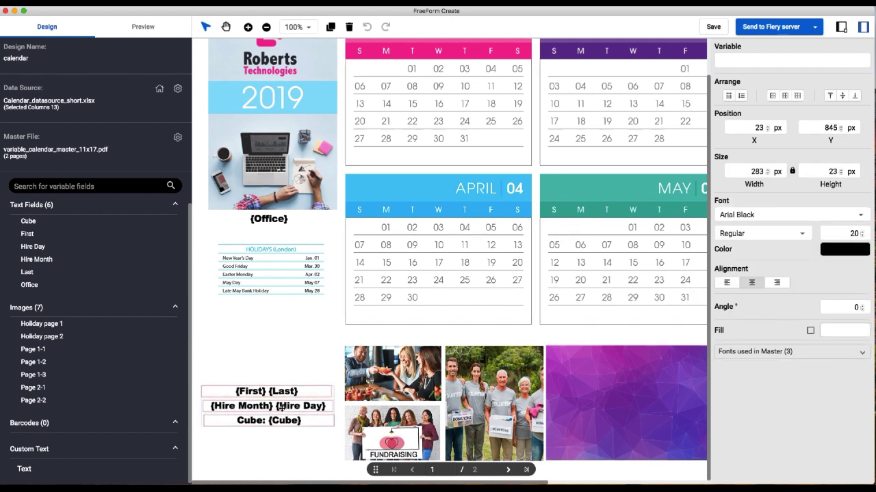
left_click_drag(281, 406, 284, 402)
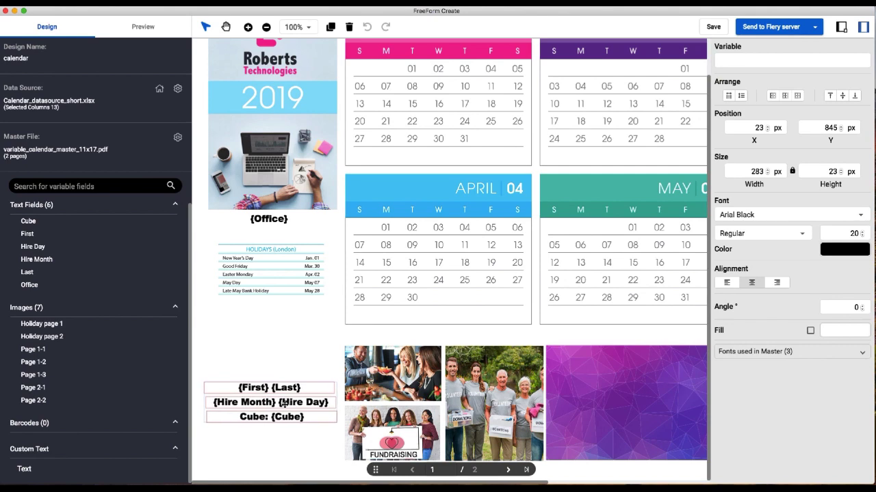
left_click(290, 445)
left_click(93, 2)
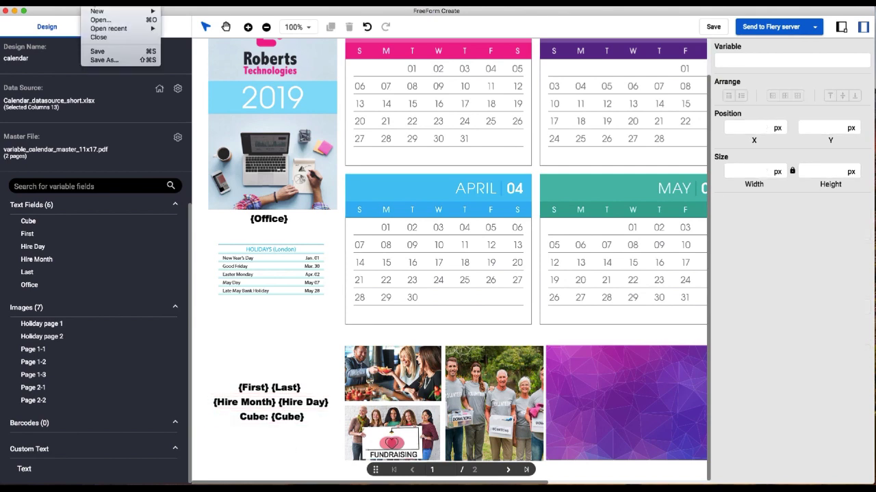
left_click(99, 52)
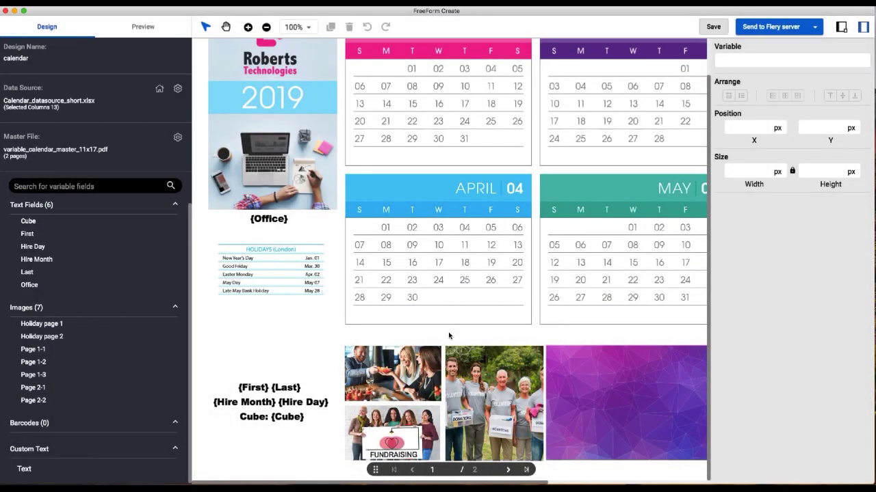
- Shift the Page 1-3 photo one pixel left, save again, and preview with record data
left_click(476, 370)
left_click_drag(477, 371, 476, 371)
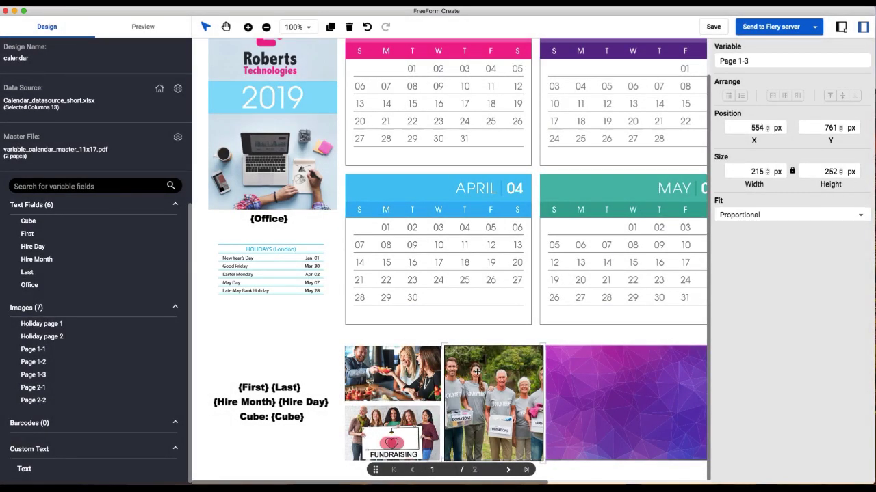
left_click(329, 339)
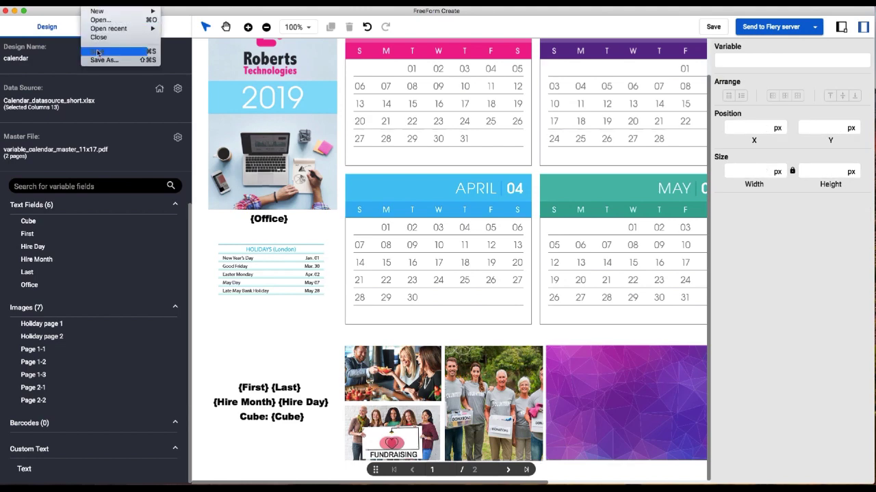
left_click(102, 60)
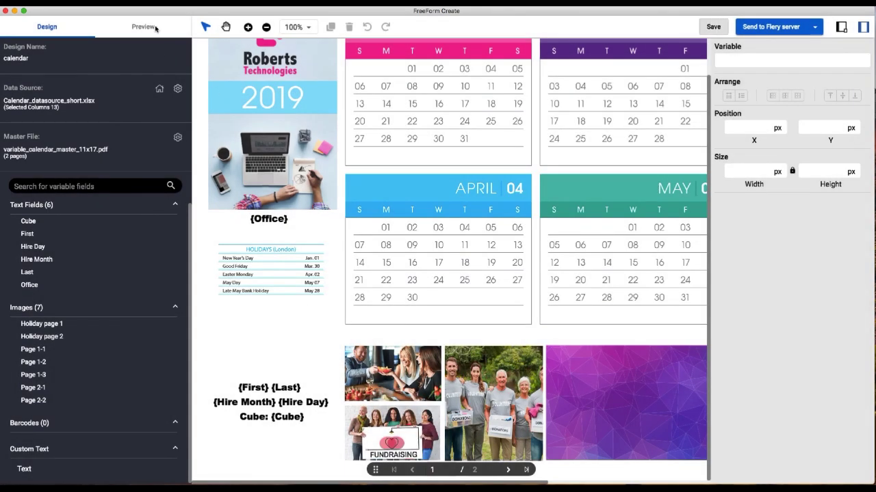
left_click(141, 27)
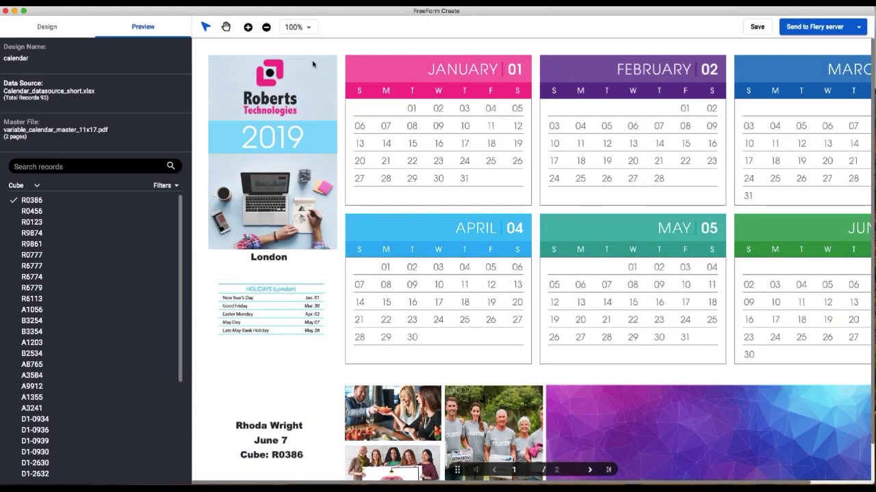
- Zoom out to 75% and sort the preview record list by Office instead of Cube
left_click(267, 27)
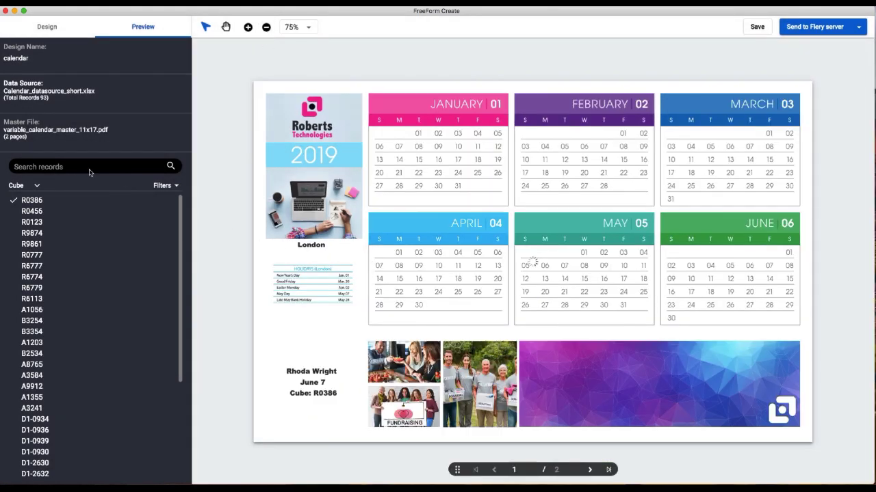
left_click(37, 185)
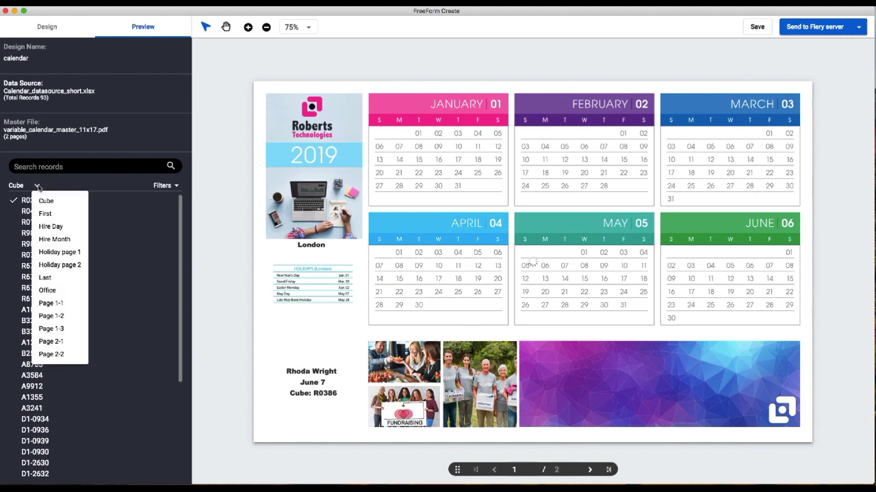
left_click(48, 290)
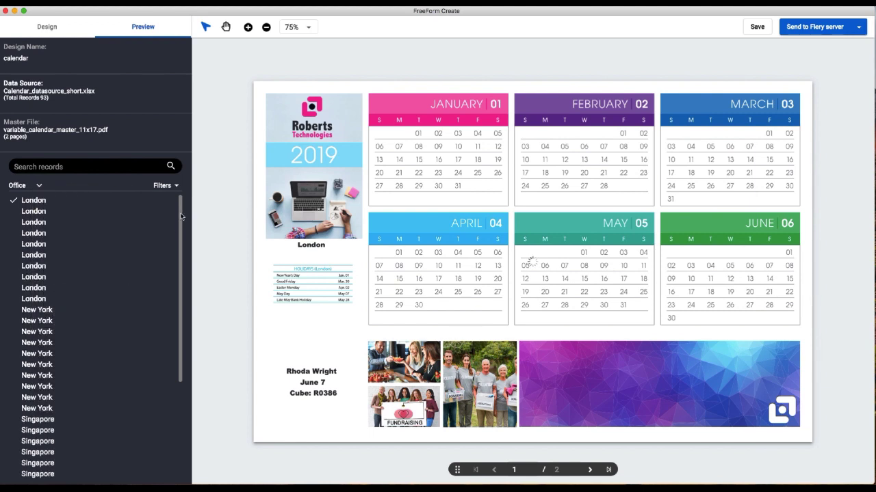
left_click_drag(178, 245, 178, 369)
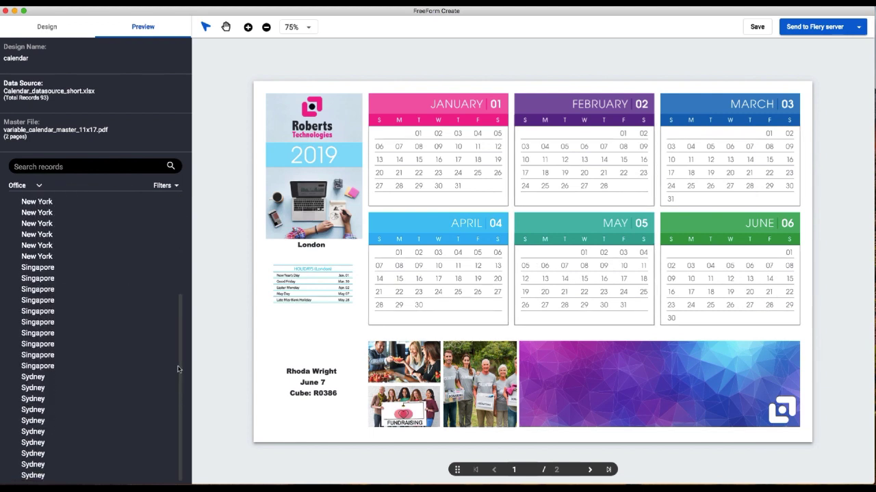
left_click_drag(179, 301, 181, 200)
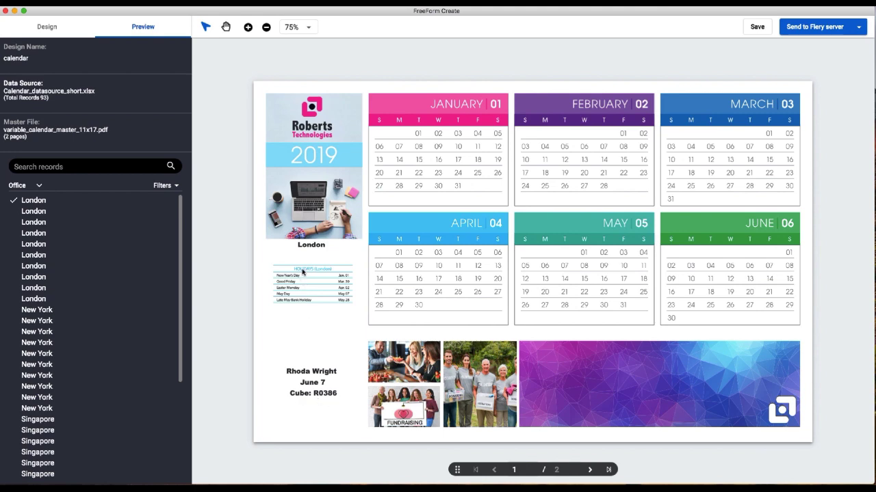
- Preview page 2, then a New York employee's calendar, returning to page 1
left_click(590, 469)
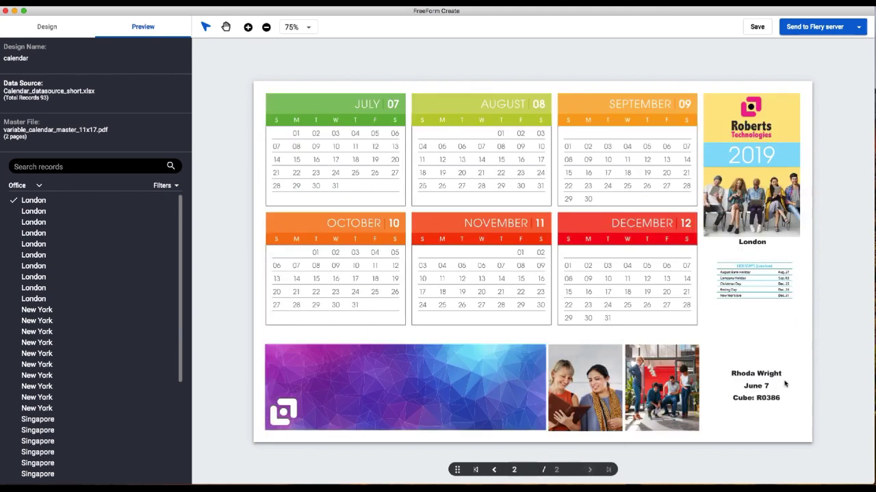
left_click(34, 311)
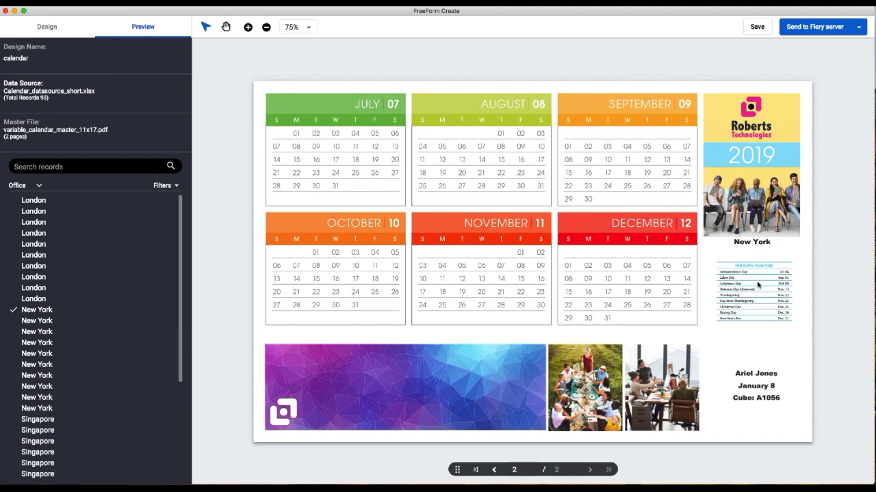
left_click(494, 470)
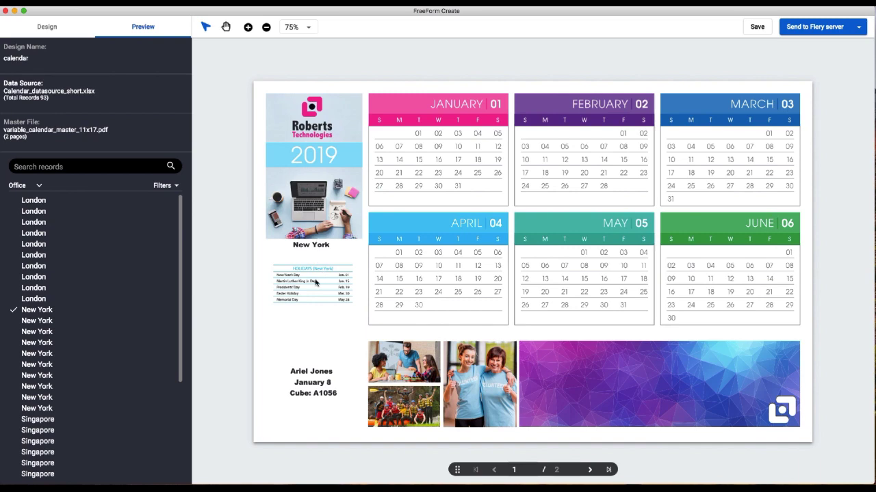
- Preview a Singapore employee's calendar on both pages, then a Sydney employee's page 1
left_click(39, 454)
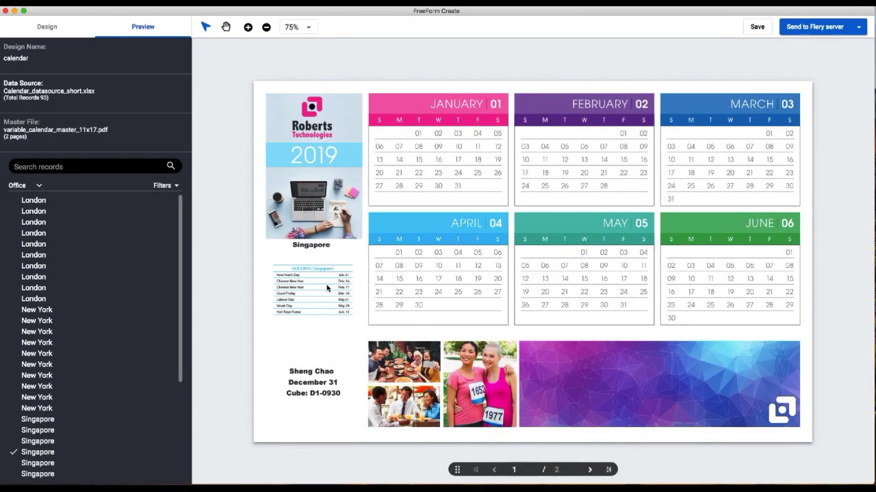
left_click(589, 470)
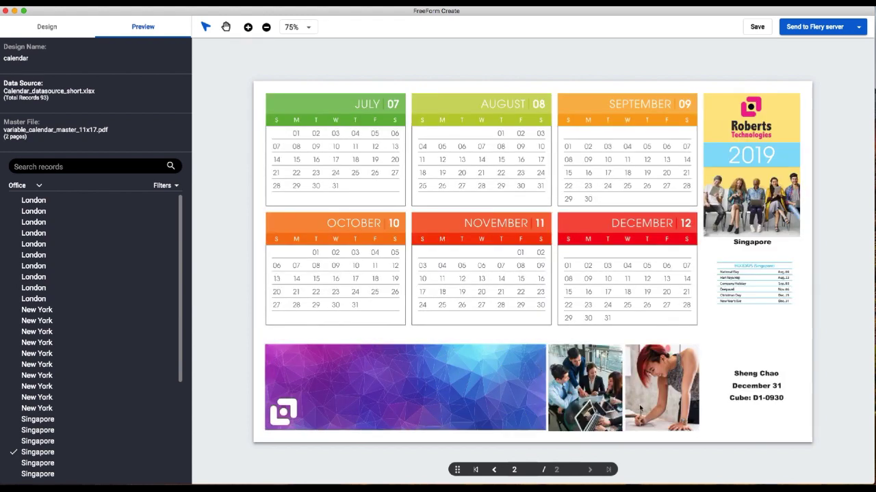
scroll(182, 348, "down", 1)
scroll(182, 348, "down", 5)
left_click(31, 390)
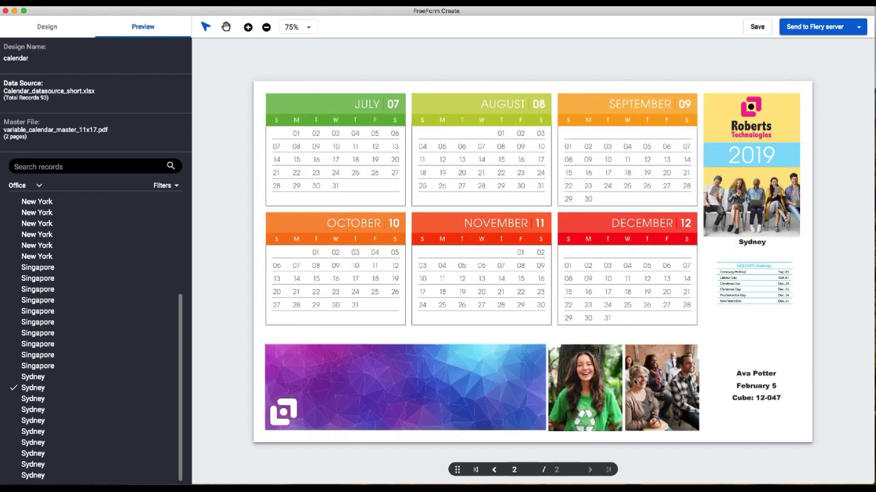
left_click(494, 469)
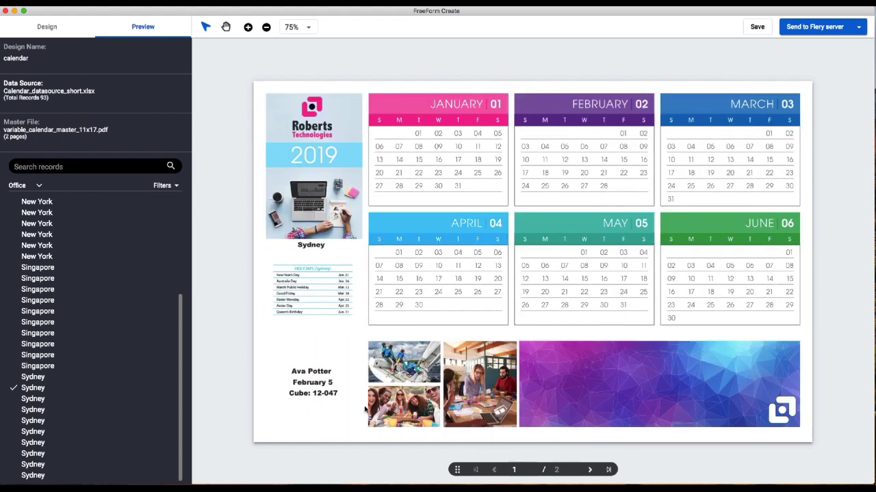
- Sort the records by Last name, filter to the longest surname, and preview that record
left_click(39, 186)
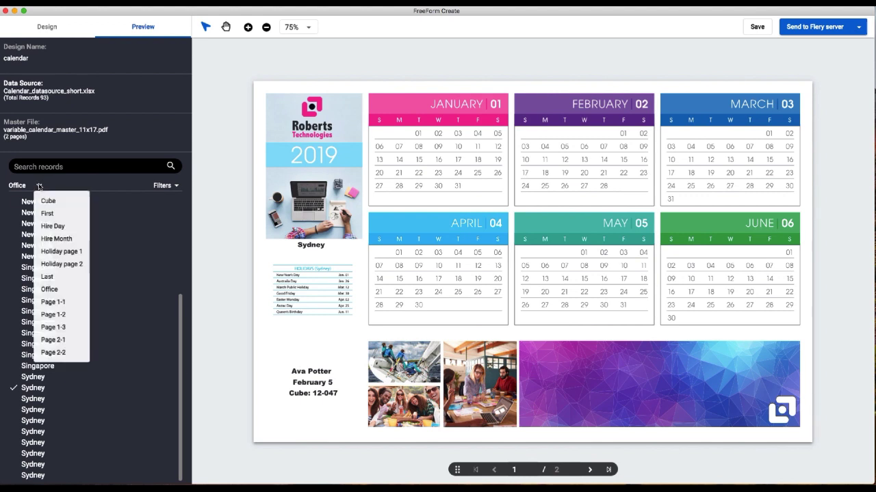
left_click(47, 278)
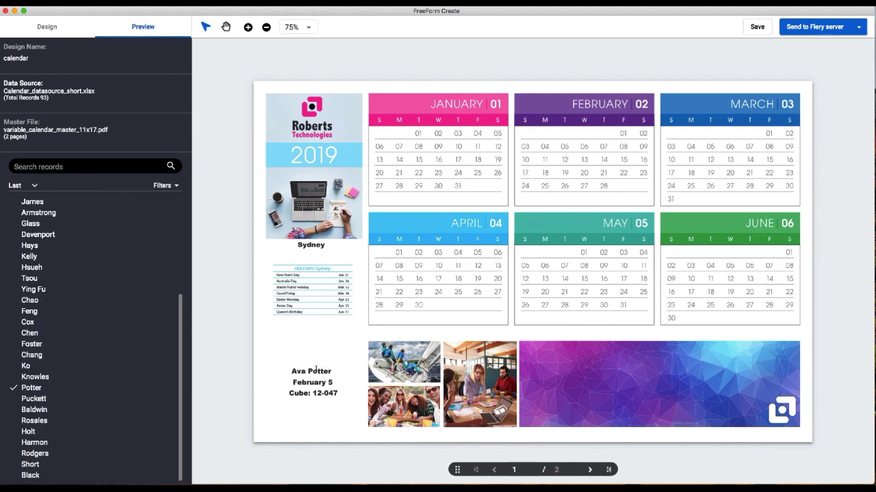
left_click_drag(181, 379, 177, 236)
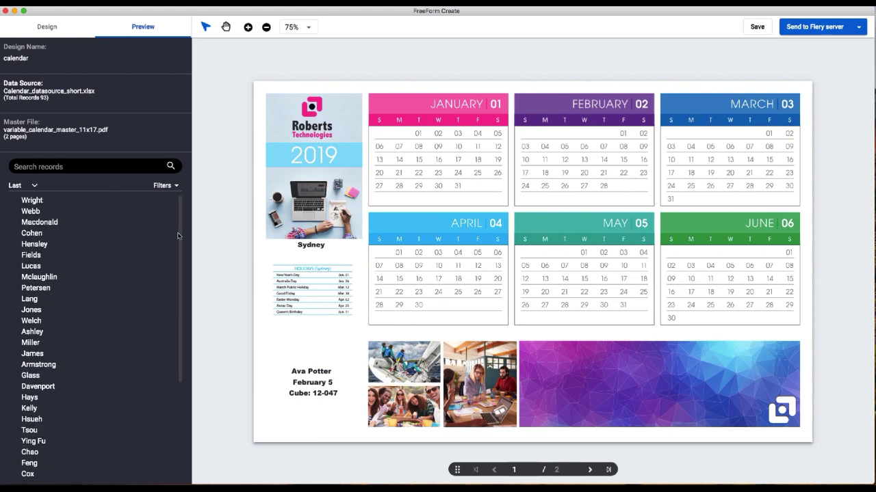
left_click(174, 186)
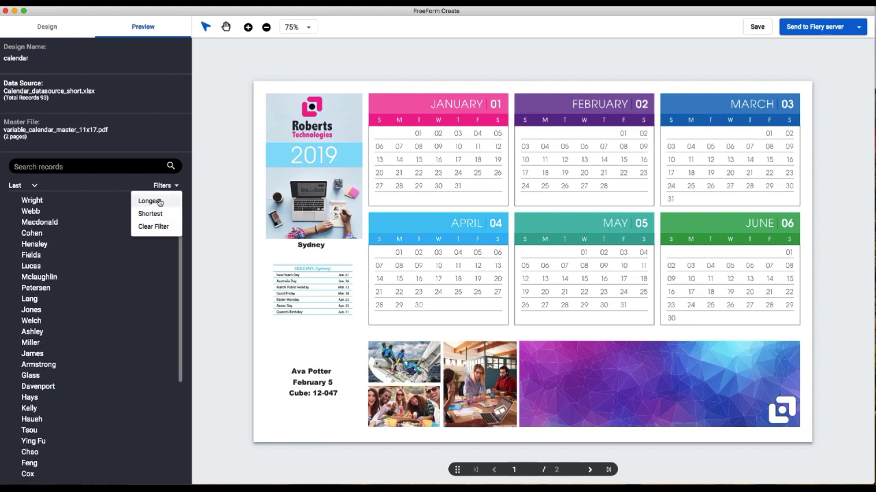
left_click(159, 201)
left_click(37, 202)
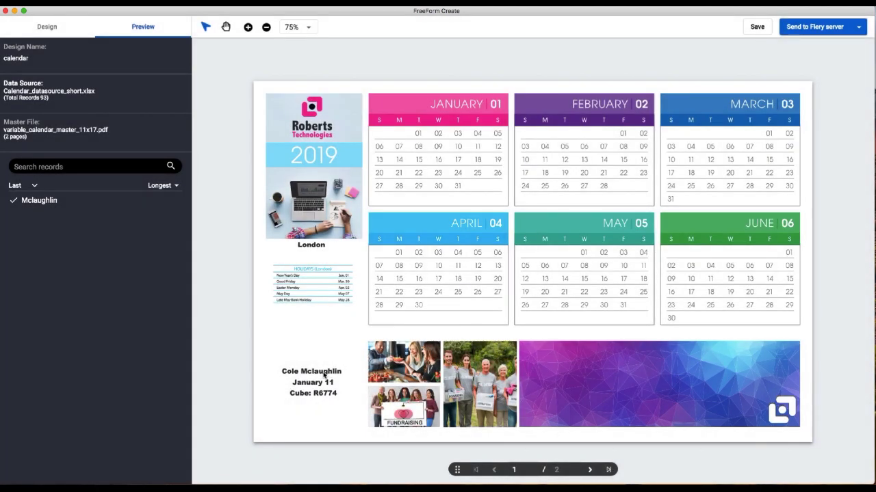
- Filter the records to the shortest surname and select that record for preview
left_click(176, 186)
left_click(162, 215)
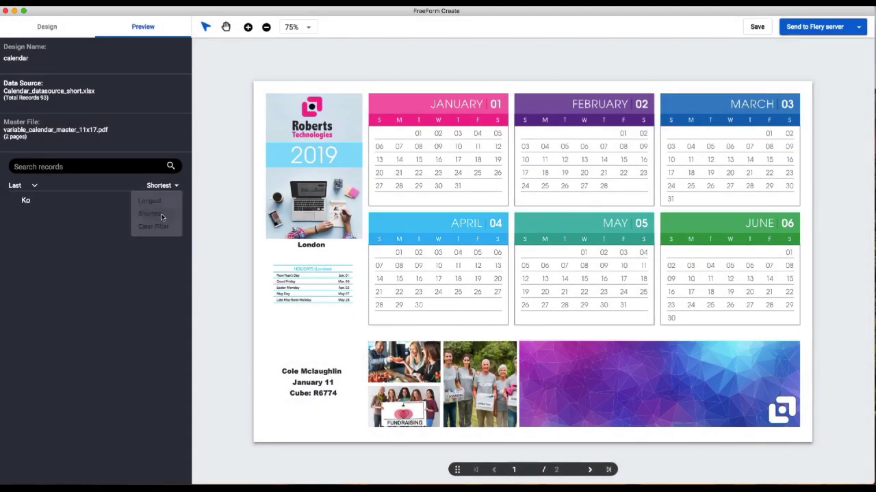
left_click(25, 201)
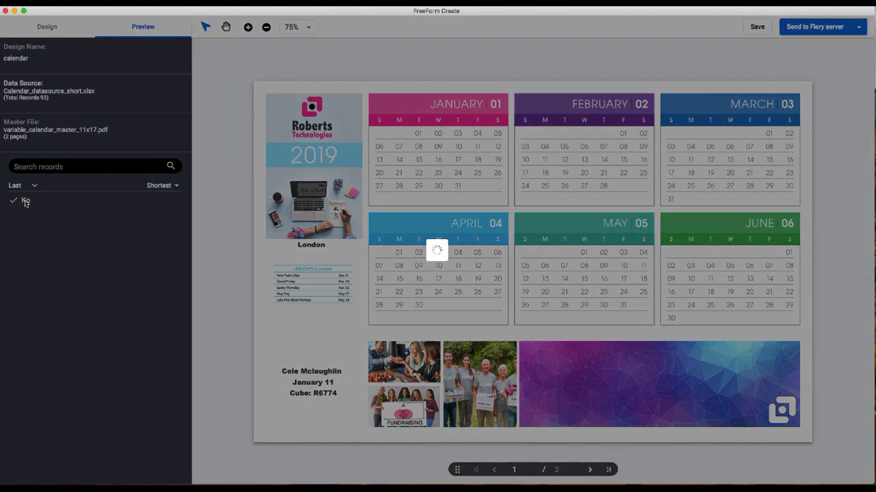